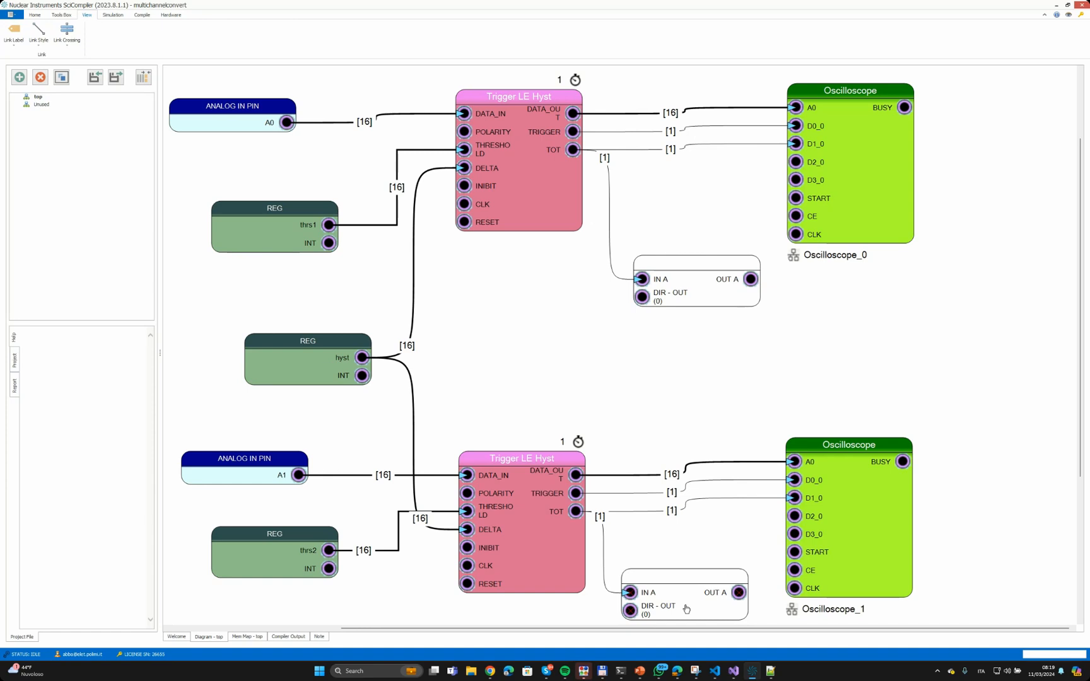
Refresh the top design's memory map, auto-assign the register addresses, and return to the top diagram.
click(244, 640)
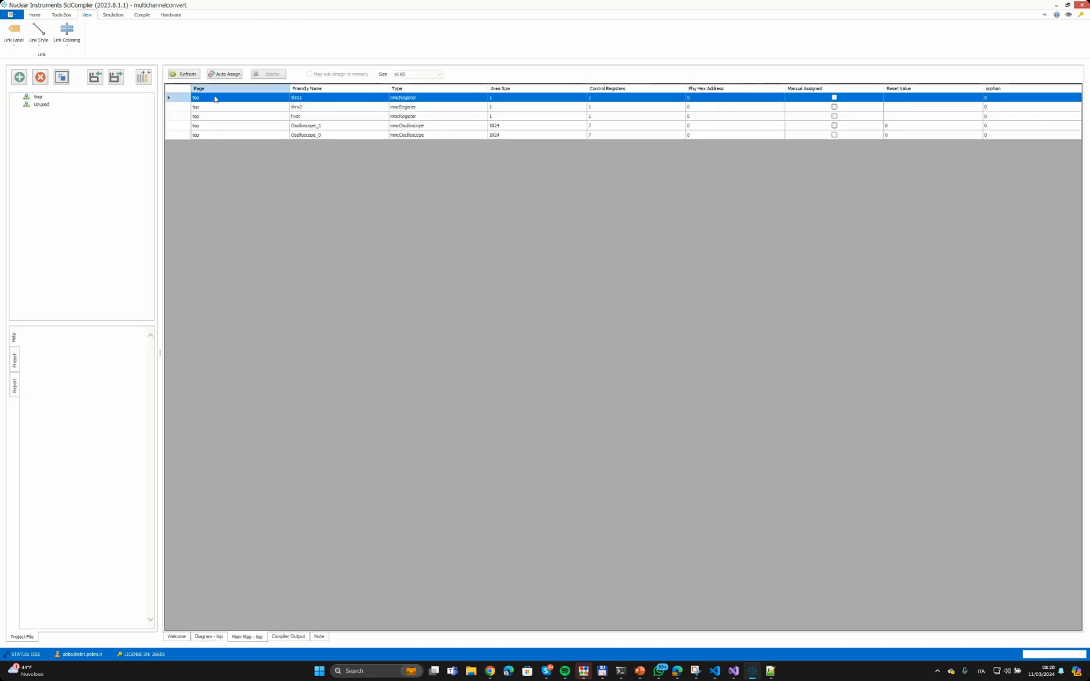
click(184, 75)
click(232, 74)
click(218, 637)
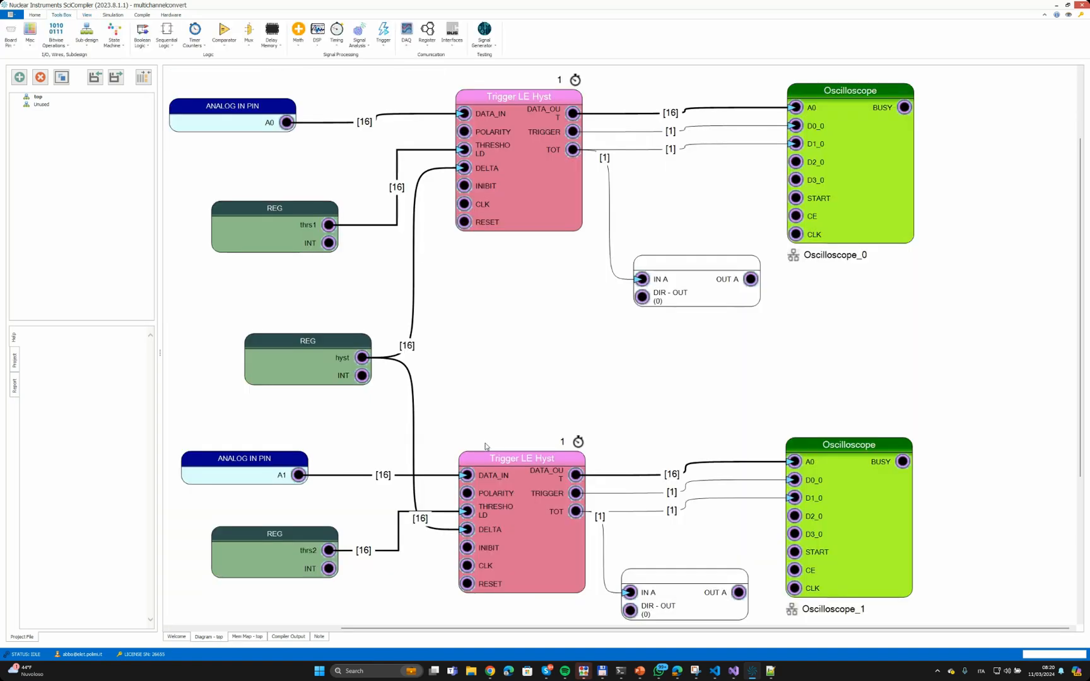
Create a new sub-design in the project and rename it mycomparator.
click(17, 80)
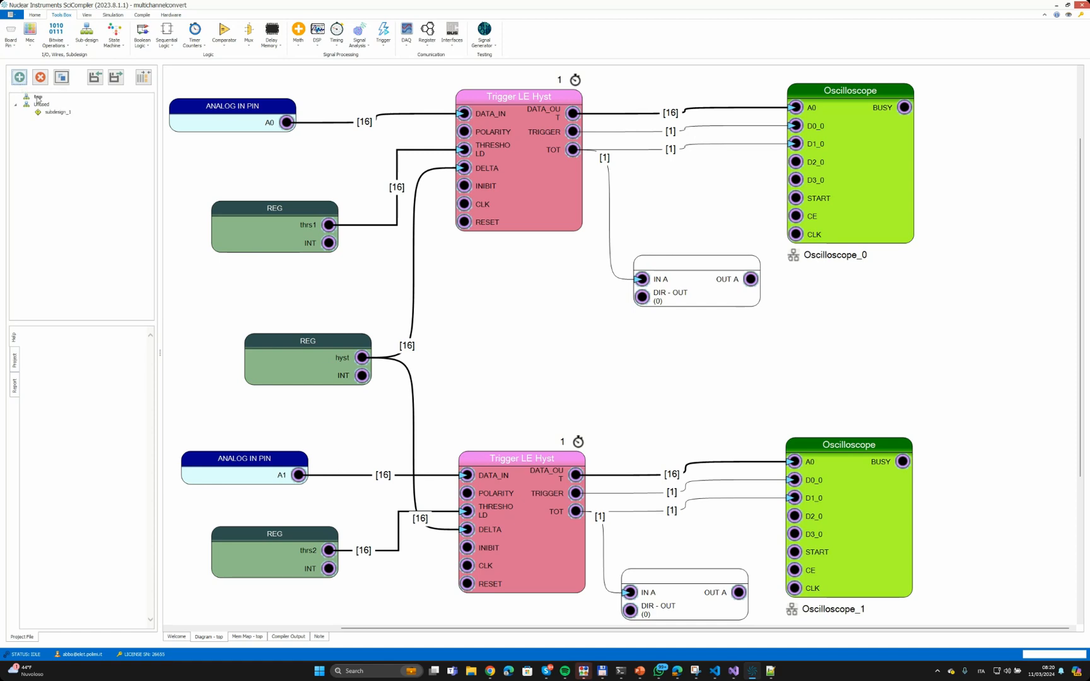
right_click(65, 114)
click(92, 178)
text(mycomparator)
Delete the second channel's thrs2 register, Trigger LE Hyst block and Oscilloscope_1 from the top diagram.
click(293, 541)
key(Delete)
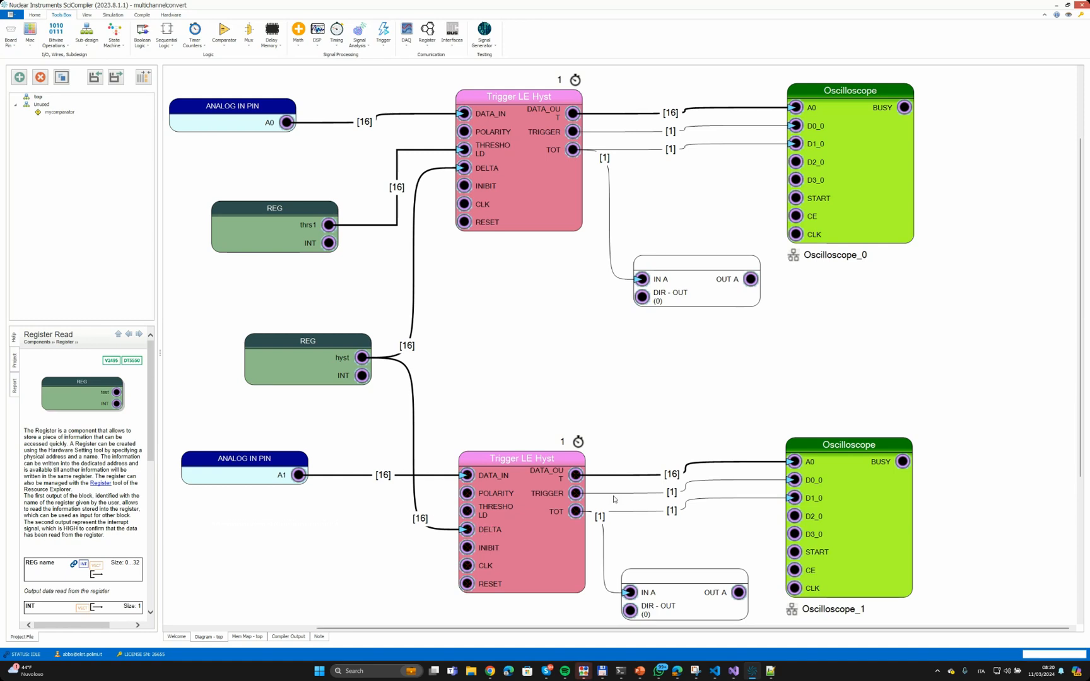
click(530, 502)
key(Delete)
click(866, 508)
key(Delete)
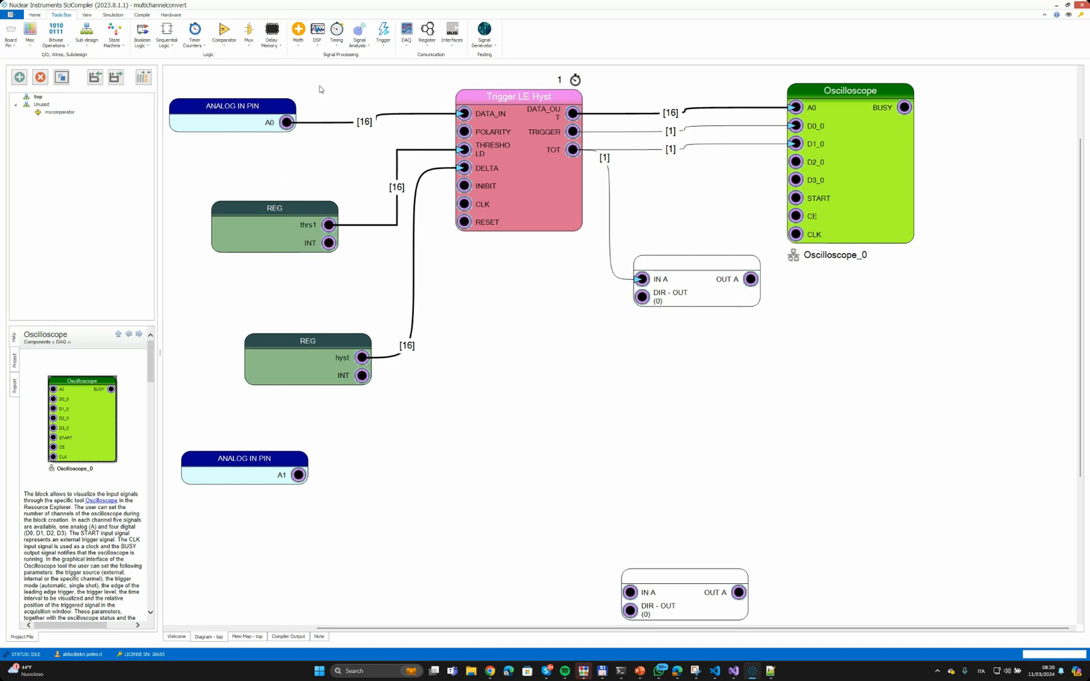
Move the upper output connector block further down and the A0 analog input pin further up, clear of the channel's processing blocks.
click(282, 223)
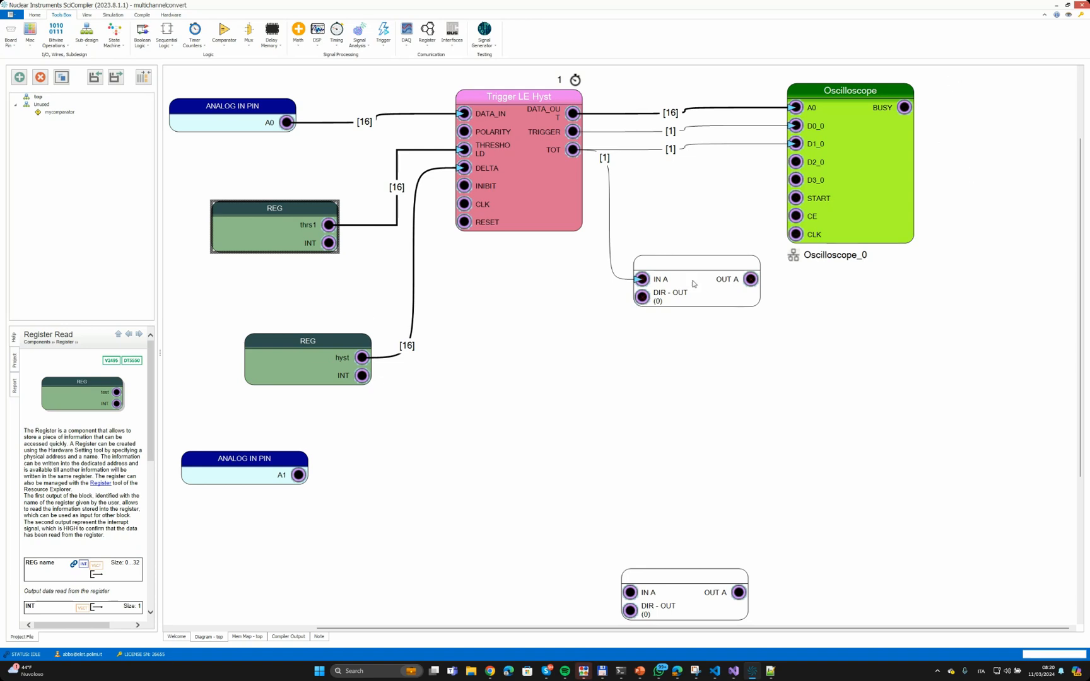
click(675, 268)
drag(675, 267, 675, 327)
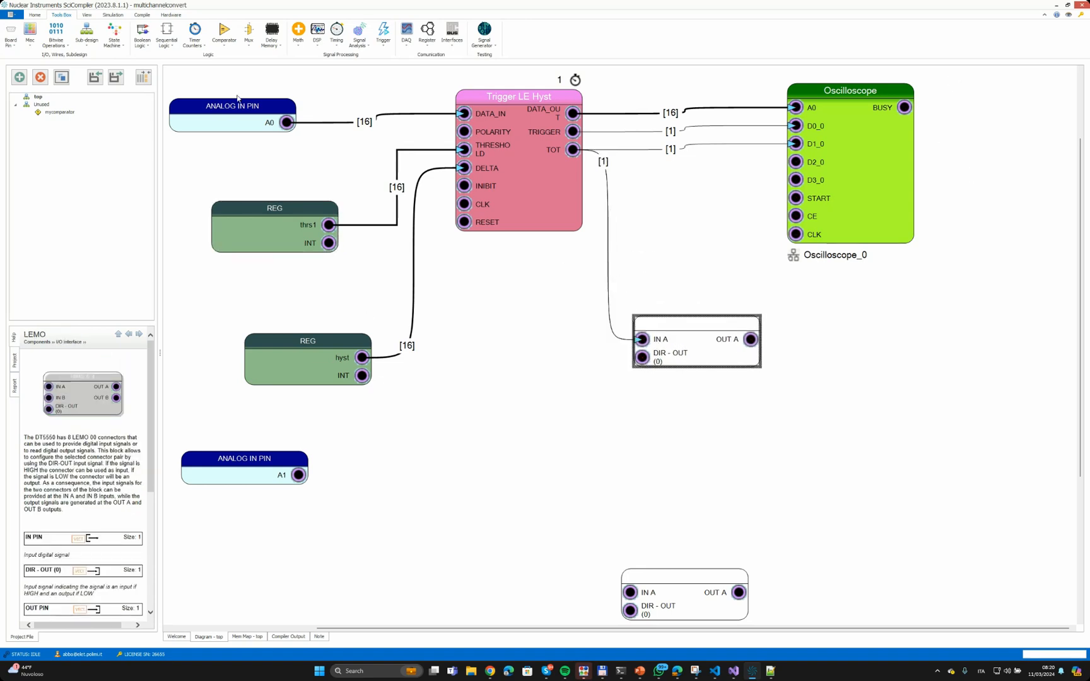
drag(238, 107, 240, 74)
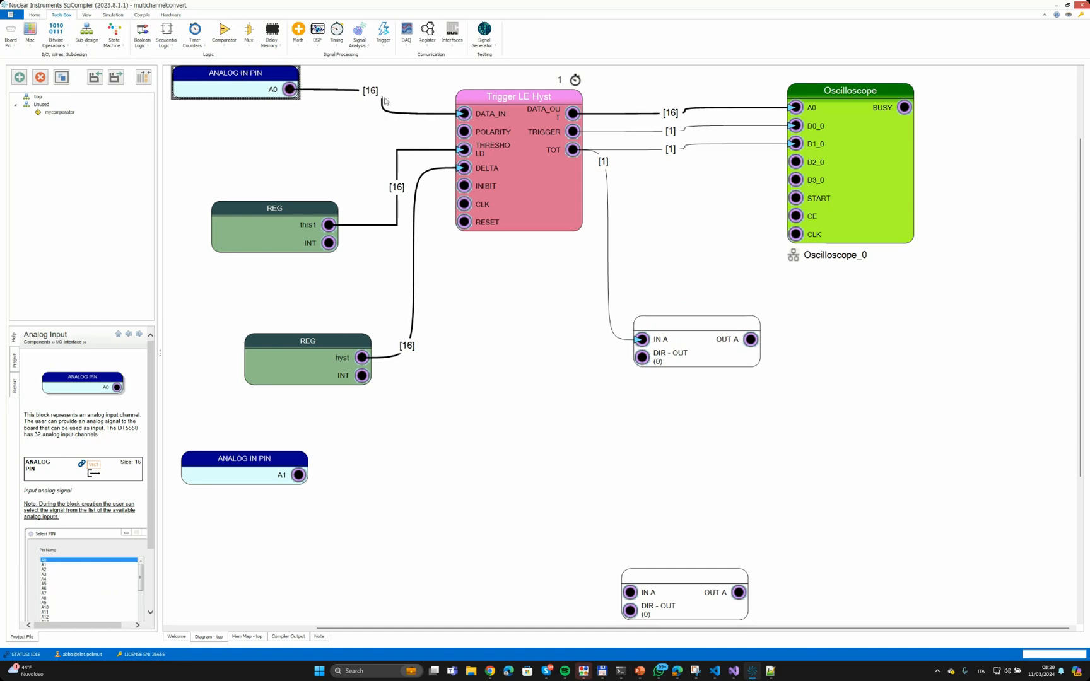
Cut the thrs1 register, Trigger LE Hyst and Oscilloscope_0 from the top diagram, paste them into mycomparator and shift them down.
drag(229, 285, 908, 109)
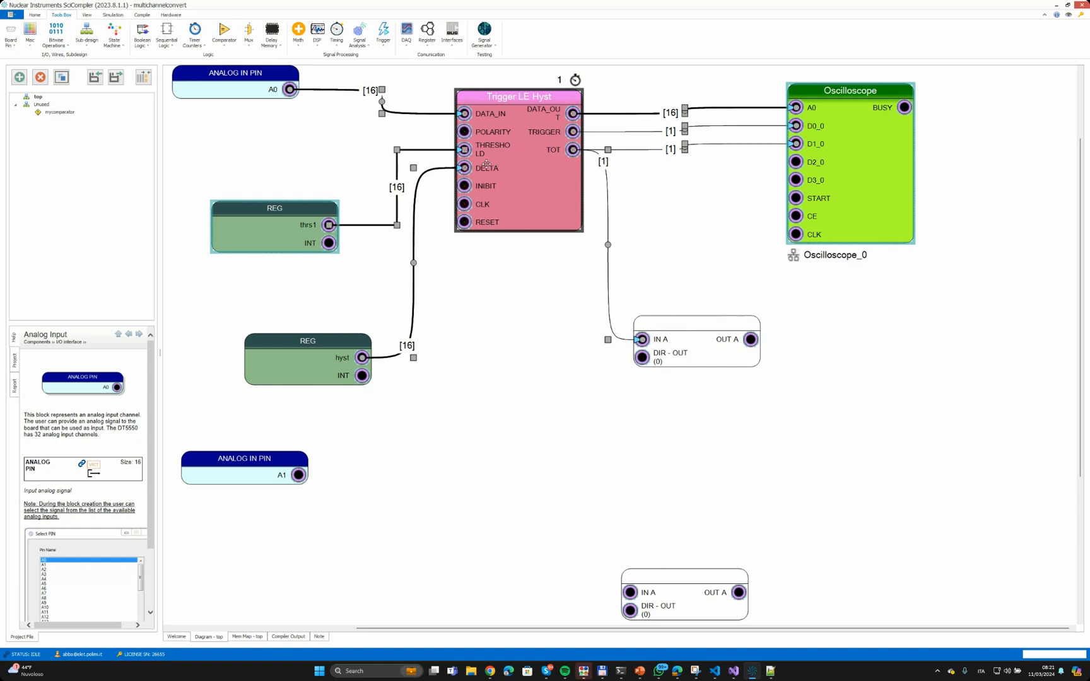
key(Delete)
double_click(63, 112)
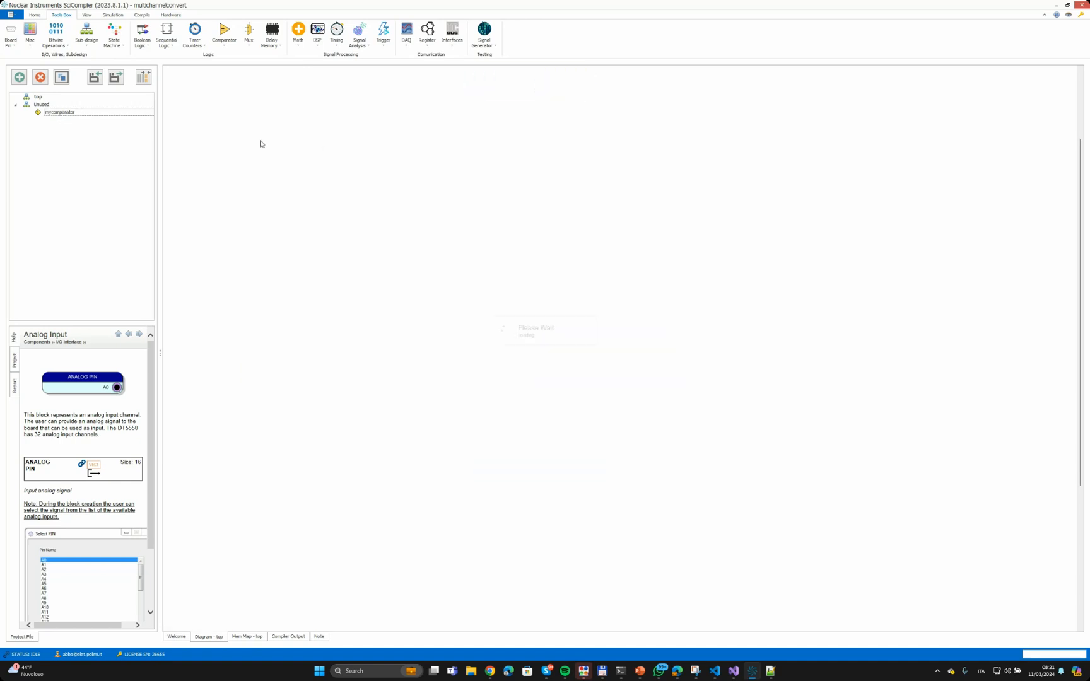
key(ctrl+v)
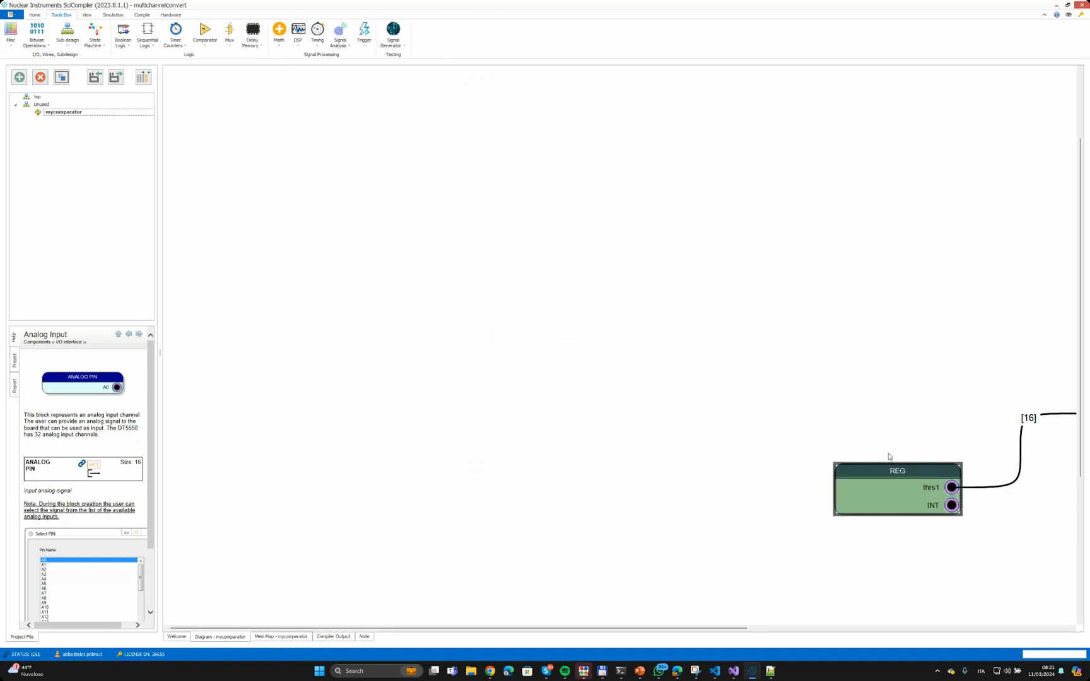
double_click(896, 333)
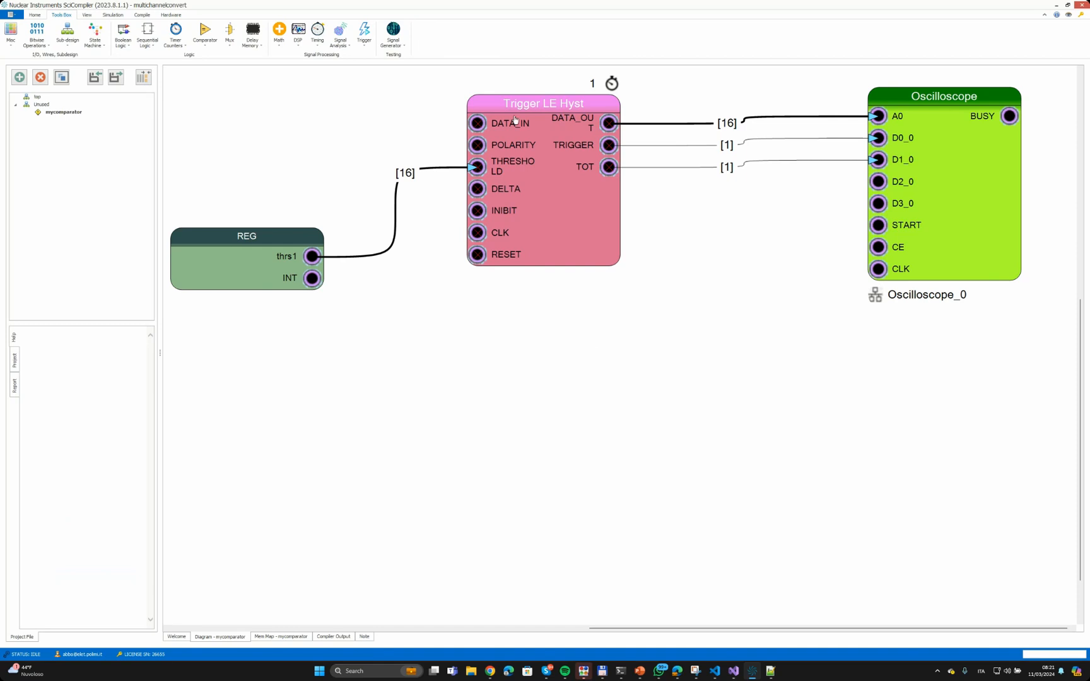
drag(200, 81, 999, 379)
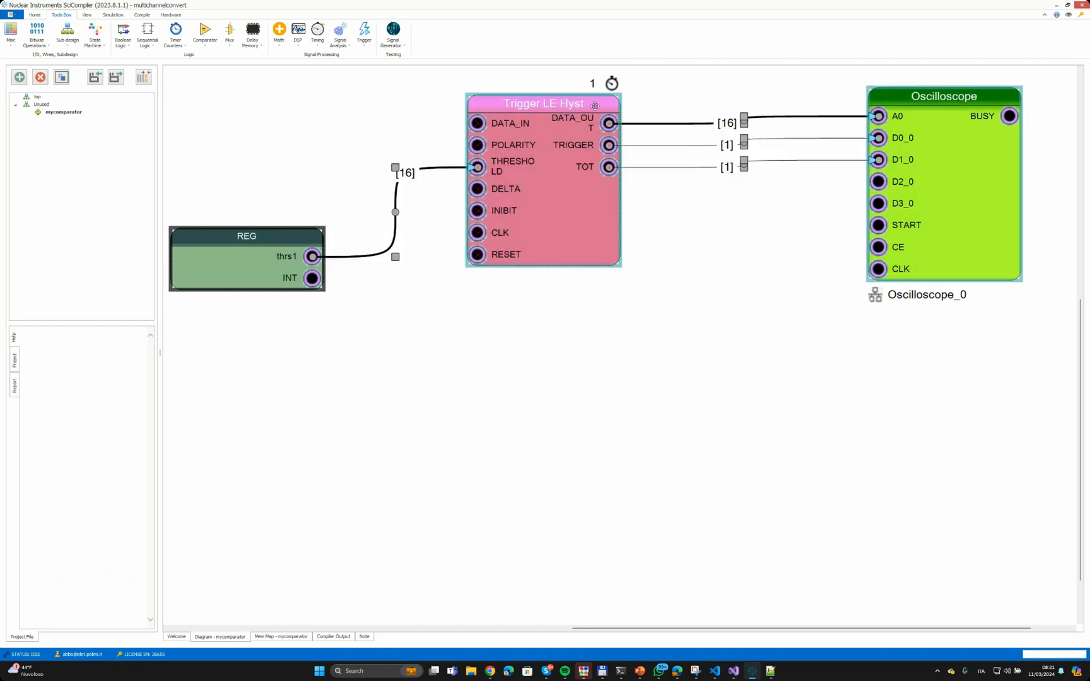
drag(554, 99, 576, 193)
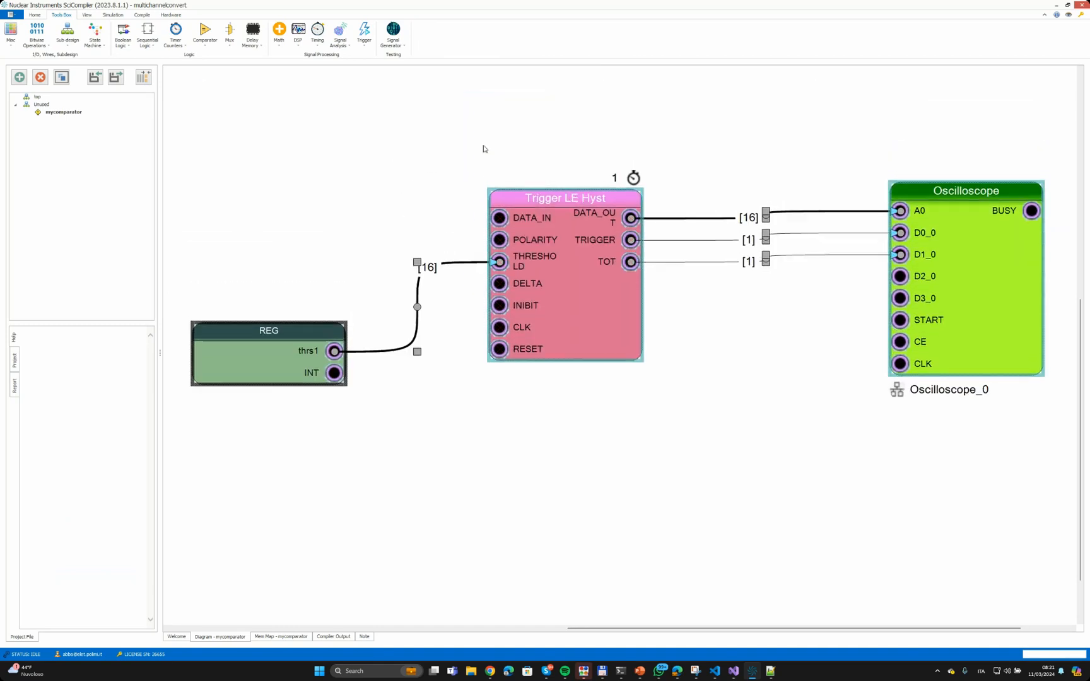
Add a 16-bit schematic input port named ANIN with ARRAY multichannel behaviour and wire it to the trigger's DATA_IN.
right_click(343, 131)
mouse_move(351, 138)
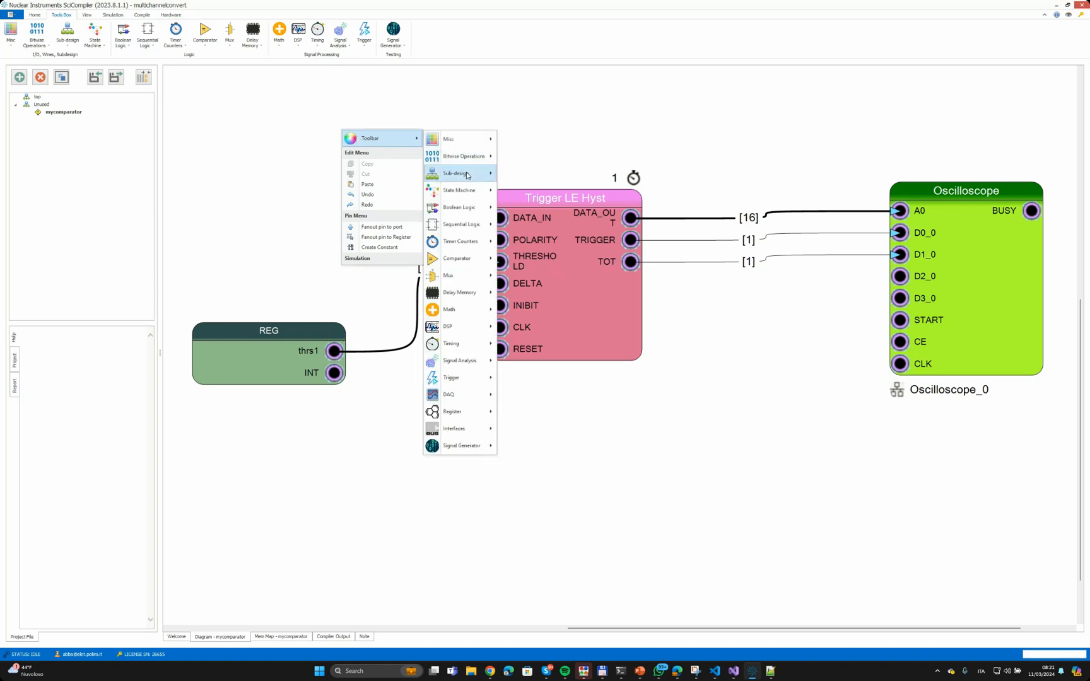
mouse_move(434, 139)
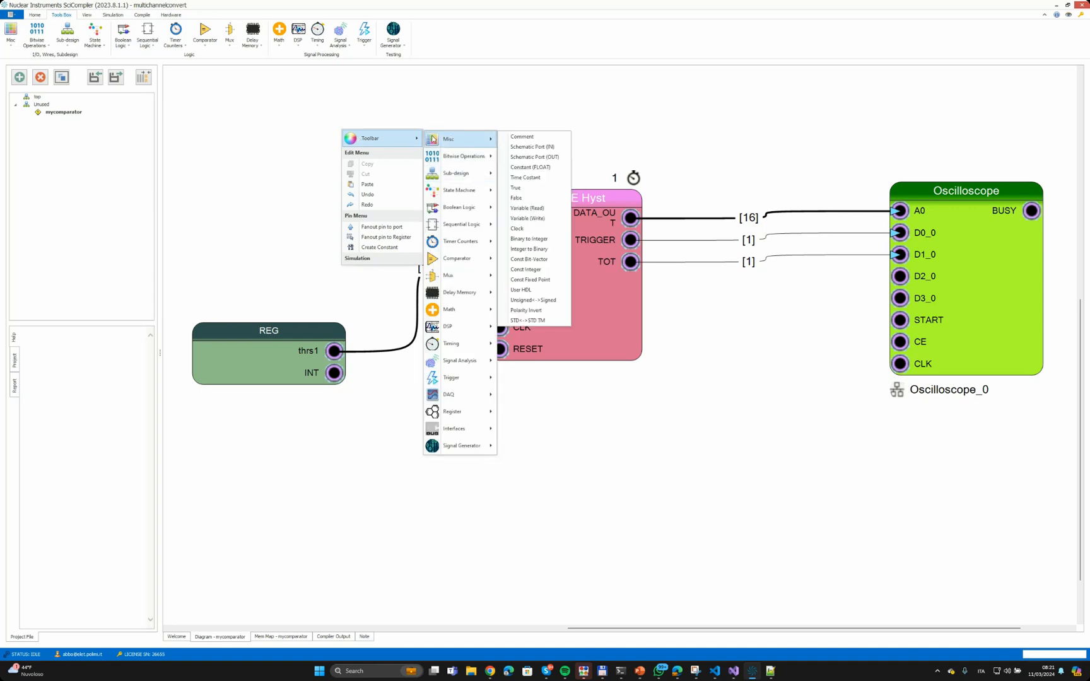
click(528, 147)
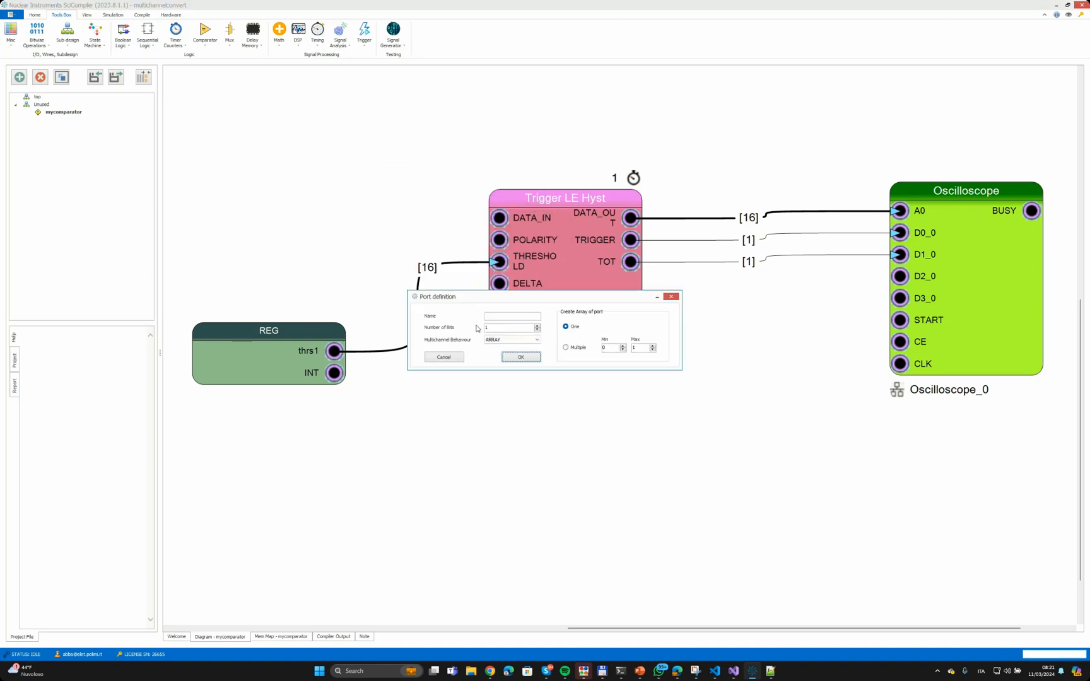
click(505, 315)
click(500, 329)
text(6)
key(Tab)
key(shift+Tab)
click(521, 357)
mouse_move(456, 158)
mouse_down()
mouse_move(345, 154)
mouse_move(499, 218)
mouse_up()
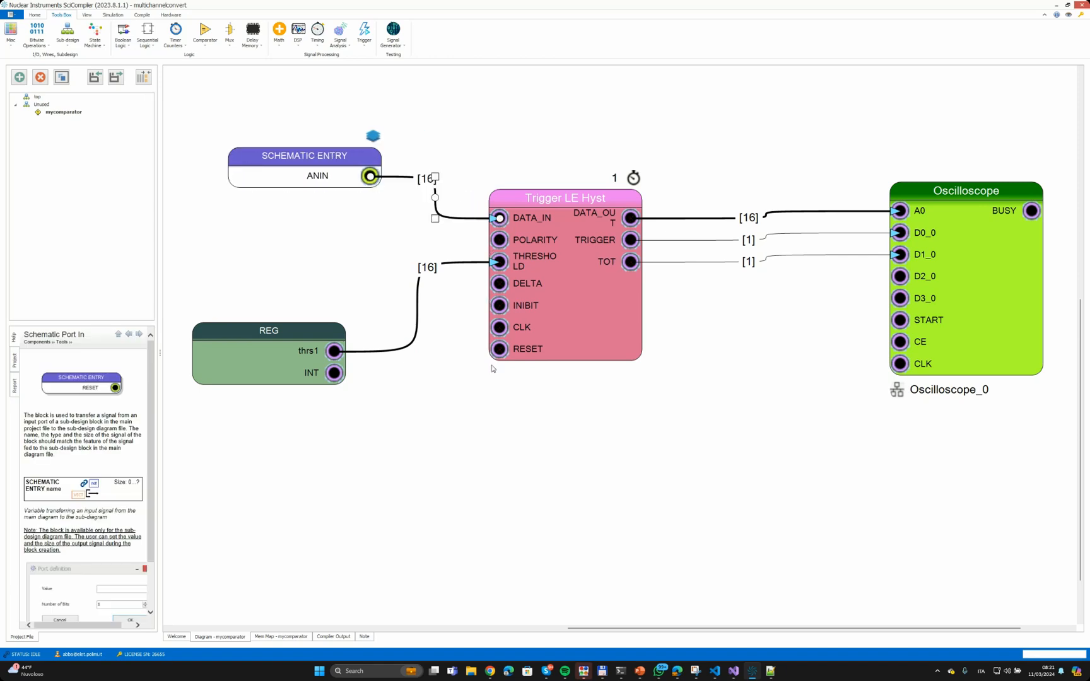
click(480, 422)
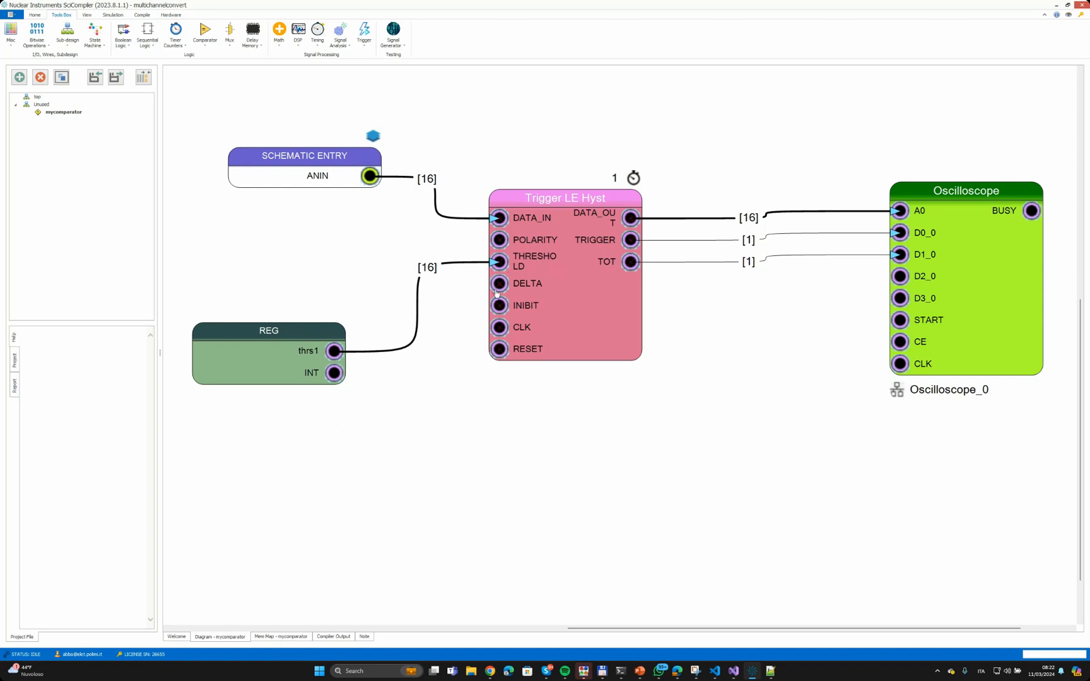
Add a 16-bit schematic input port named HYST with non-array multichannel behaviour and wire it to the trigger's DELTA input.
scroll(387, 476, down, 3)
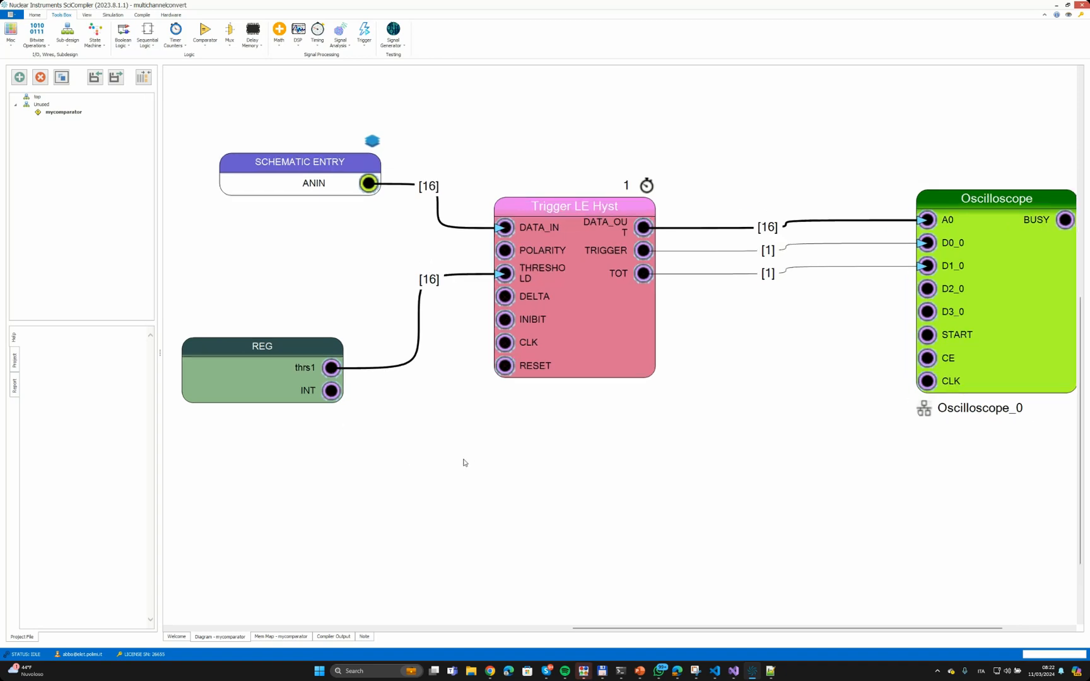
right_click(328, 424)
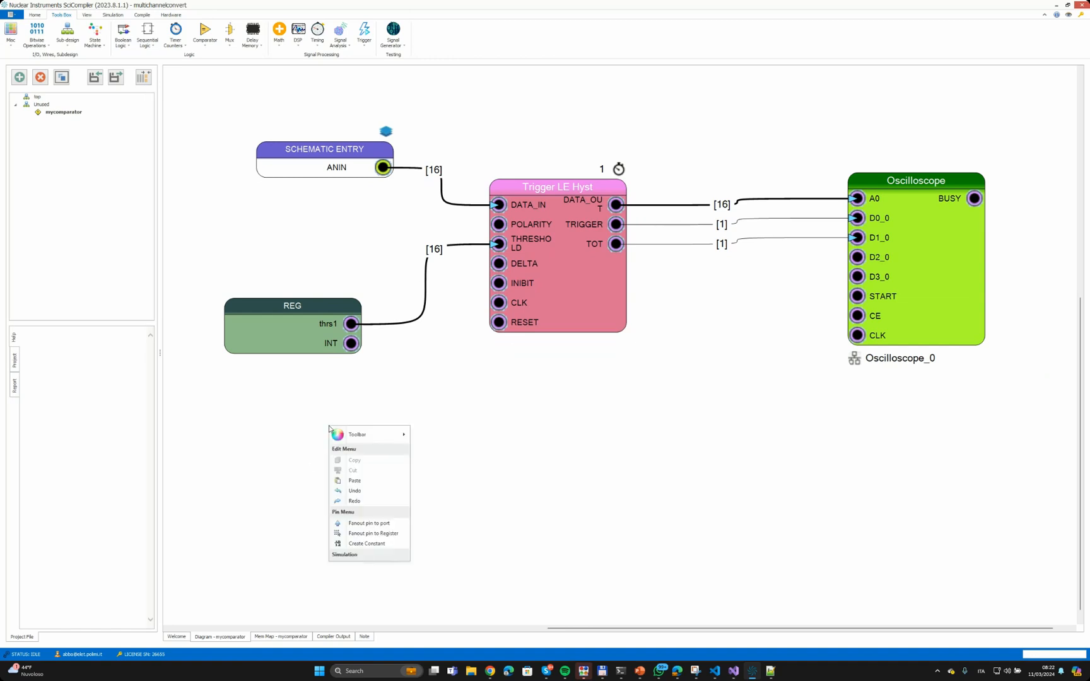
mouse_move(378, 435)
mouse_move(444, 352)
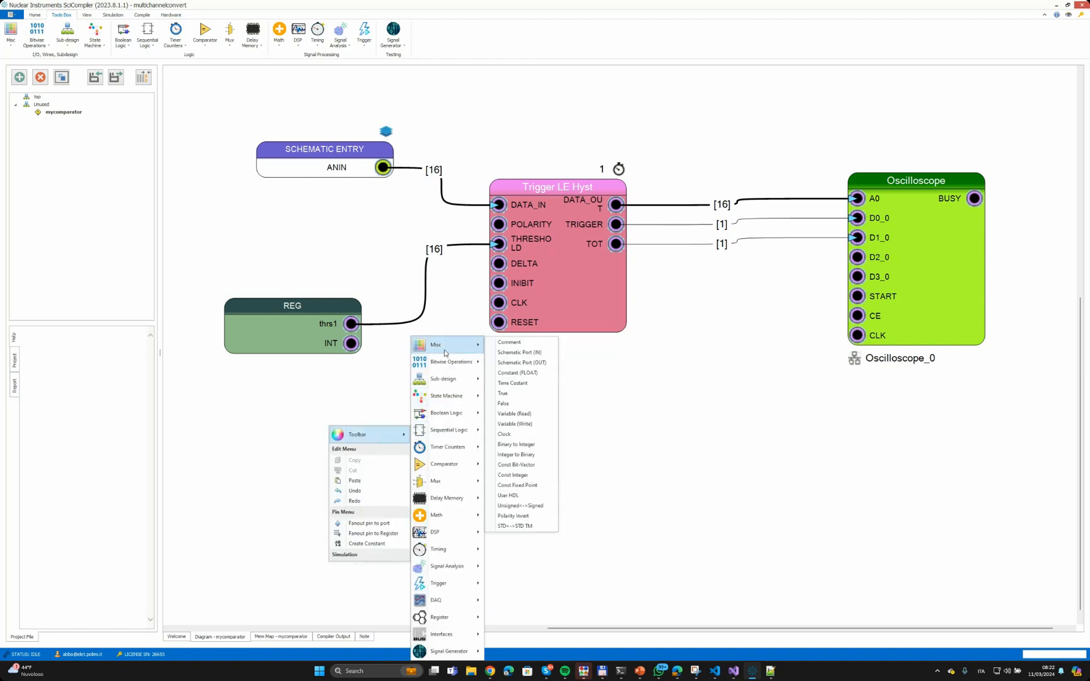
click(519, 352)
click(497, 327)
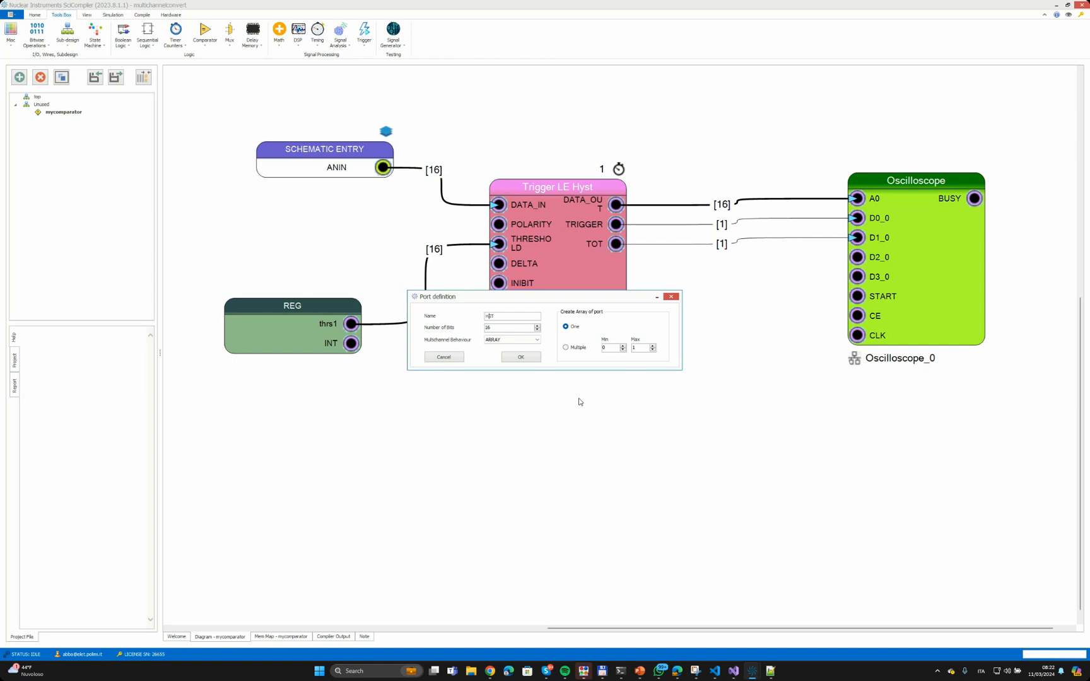
click(525, 341)
click(512, 352)
click(521, 357)
drag(435, 453, 499, 264)
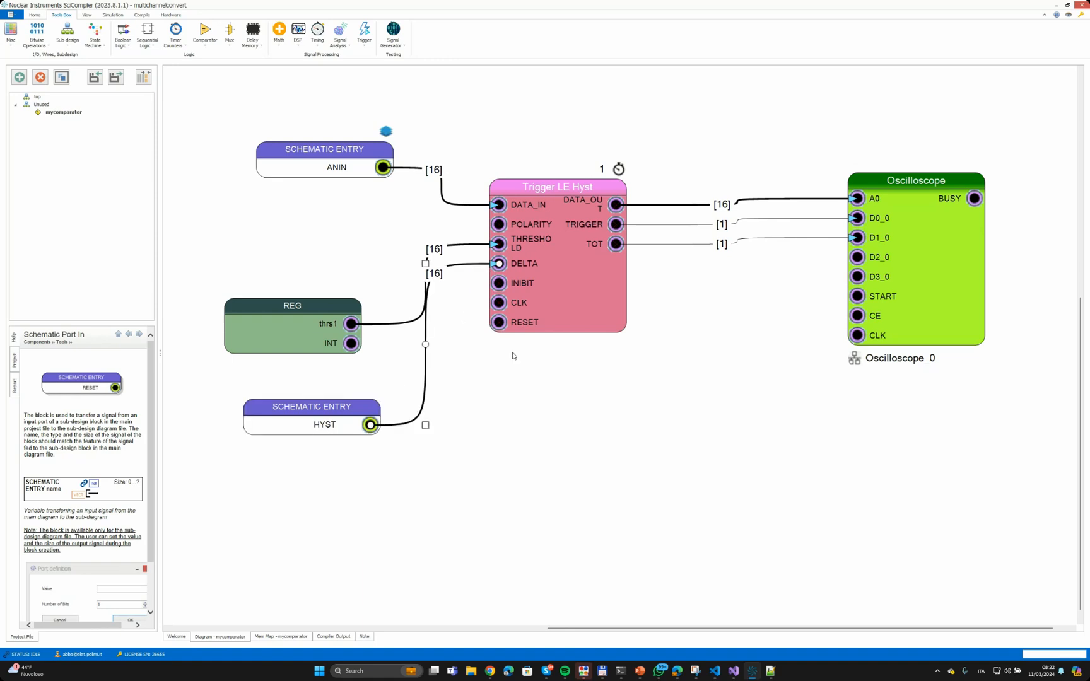
click(548, 427)
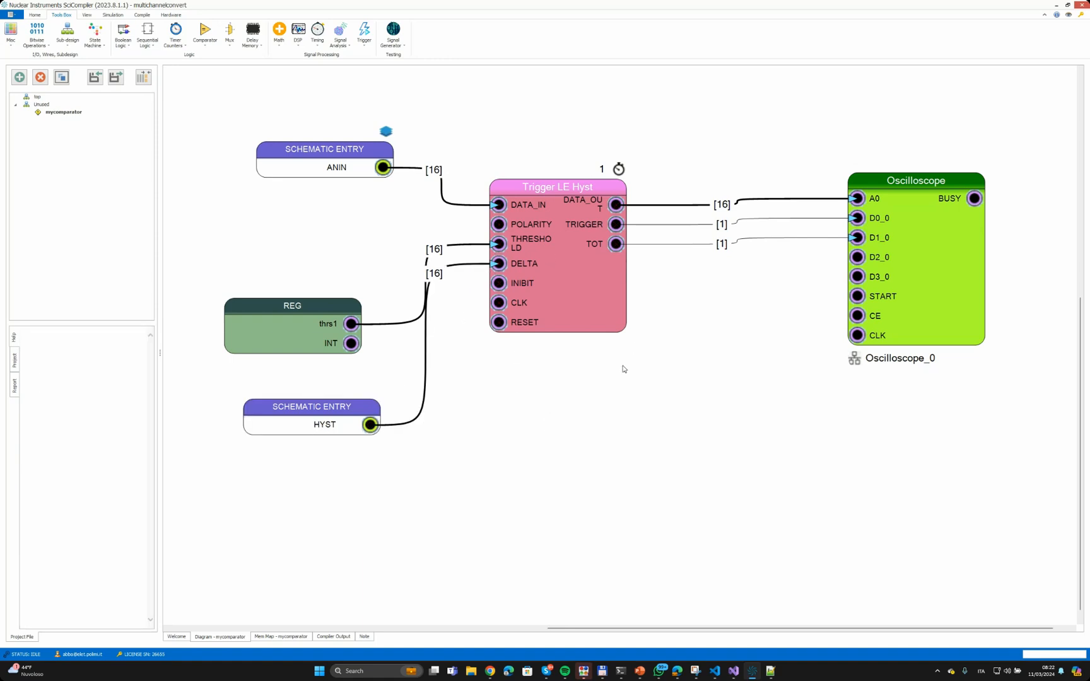
Add a 1-bit schematic output port named TOT below the oscilloscope and wire the trigger's TOT output to it.
right_click(600, 402)
mouse_move(632, 408)
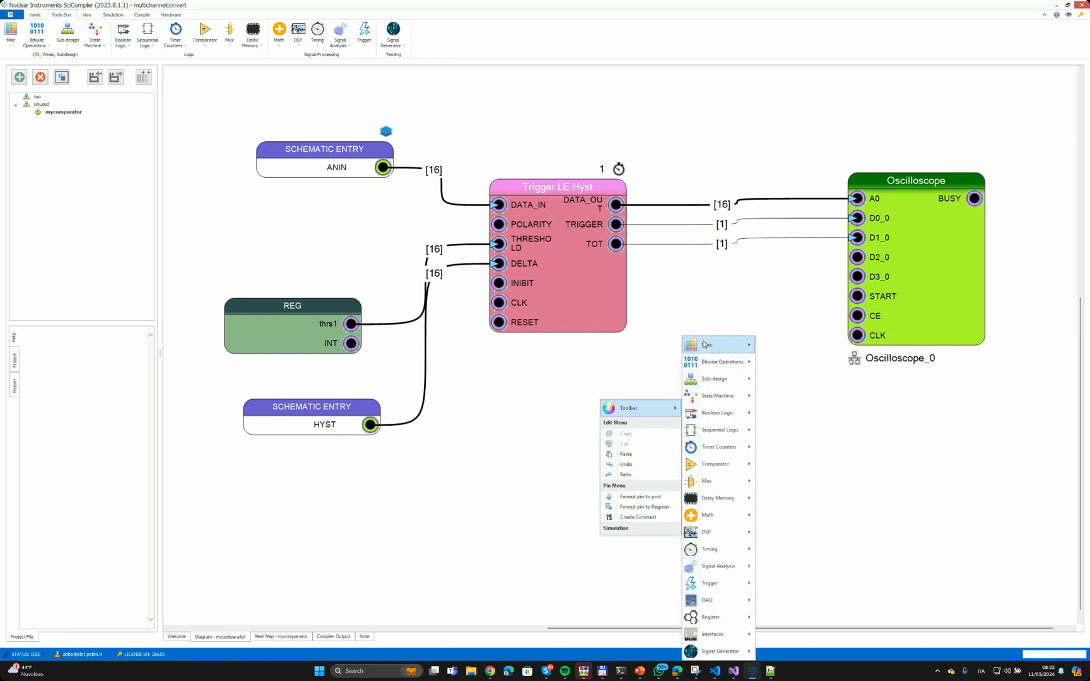
mouse_move(704, 343)
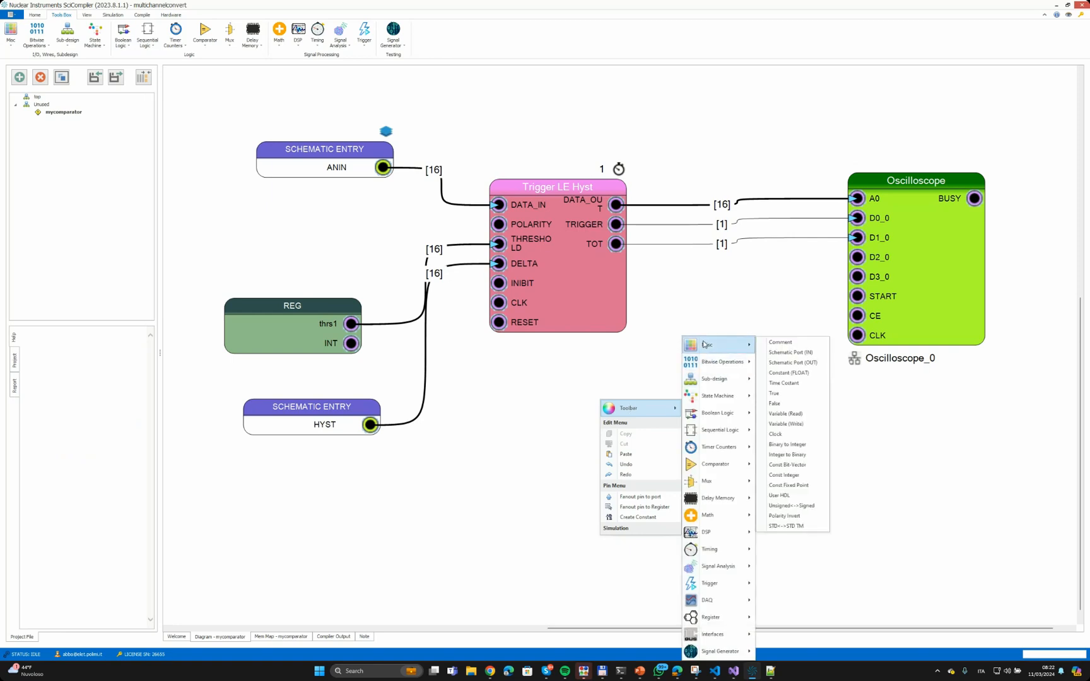
click(823, 364)
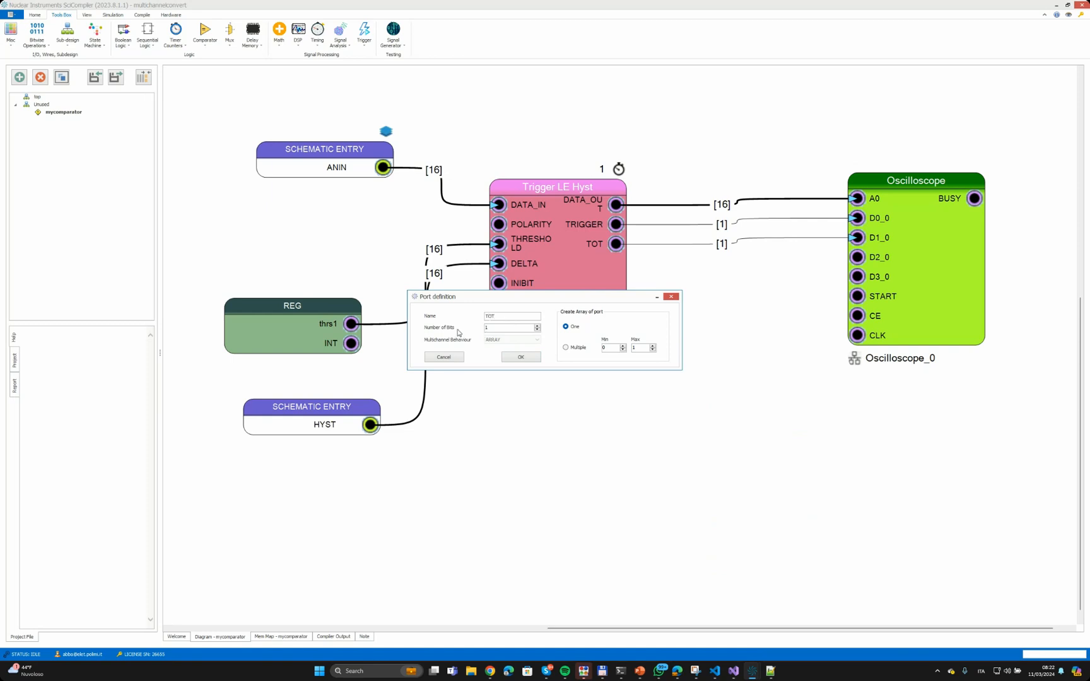
click(521, 357)
drag(647, 414, 800, 419)
mouse_move(615, 244)
mouse_down()
mouse_move(744, 437)
mouse_move(796, 422)
mouse_move(915, 433)
mouse_up()
click(699, 492)
click(754, 517)
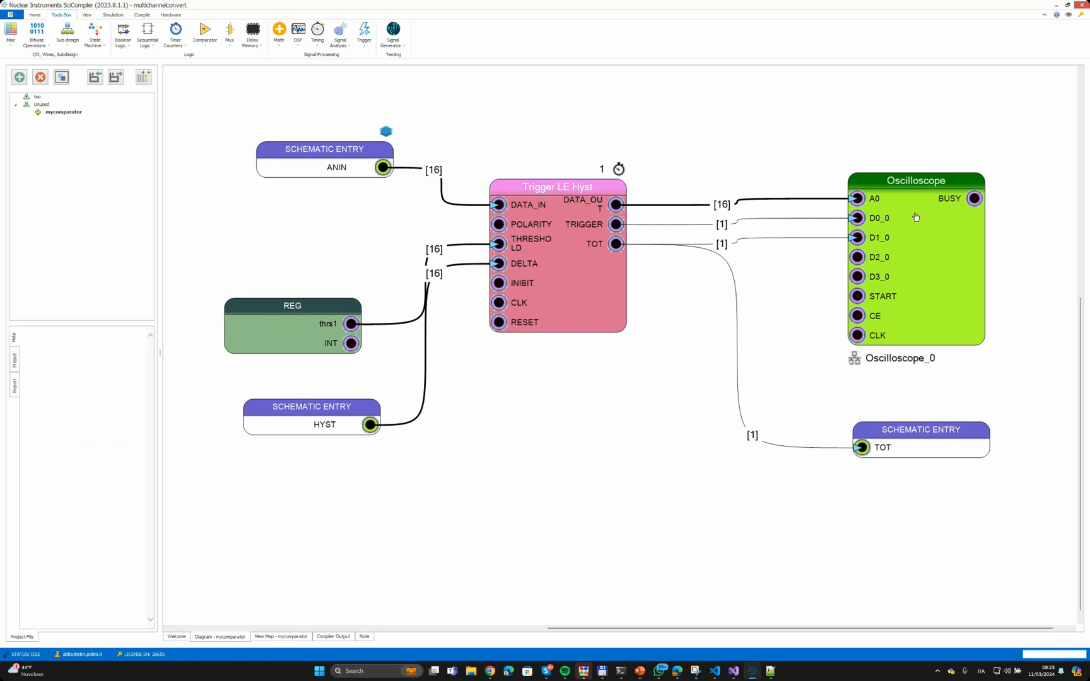
In mycomparator's memory map, enable mapping the sub-design to memory with a 2 KB size and auto-assign the addresses.
click(60, 114)
right_click(60, 114)
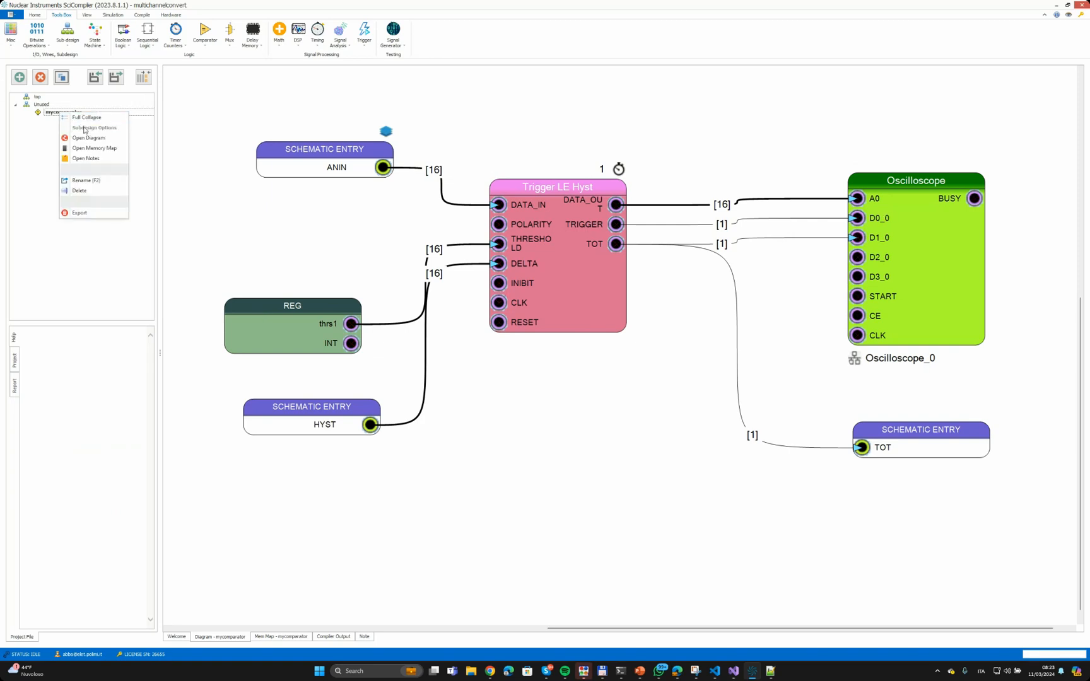
click(94, 148)
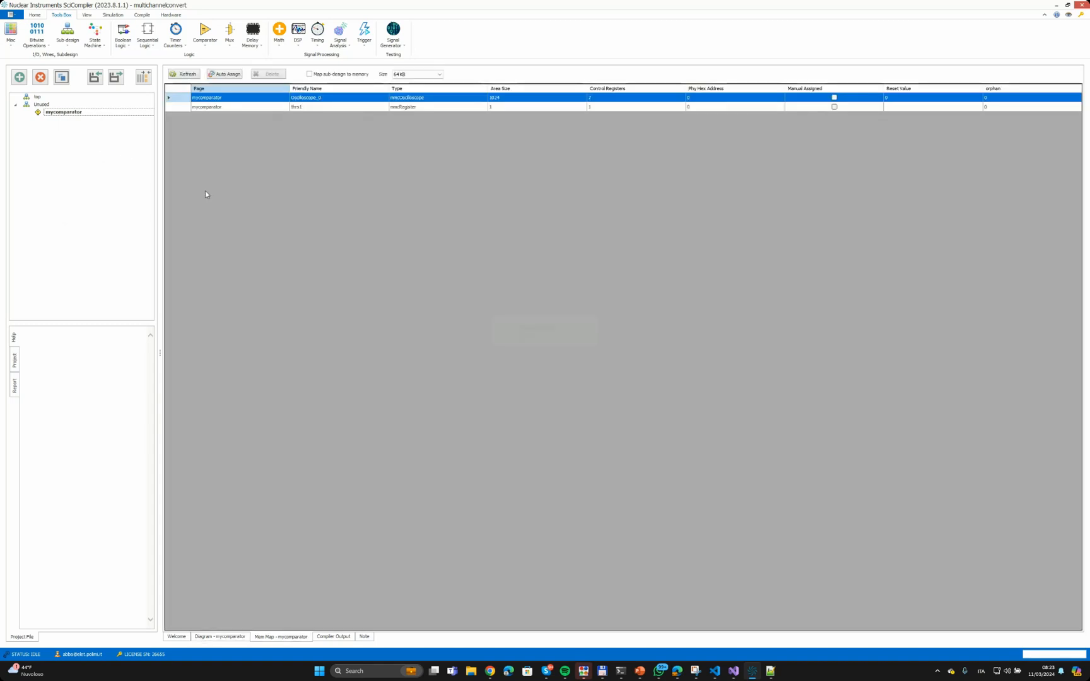
click(224, 74)
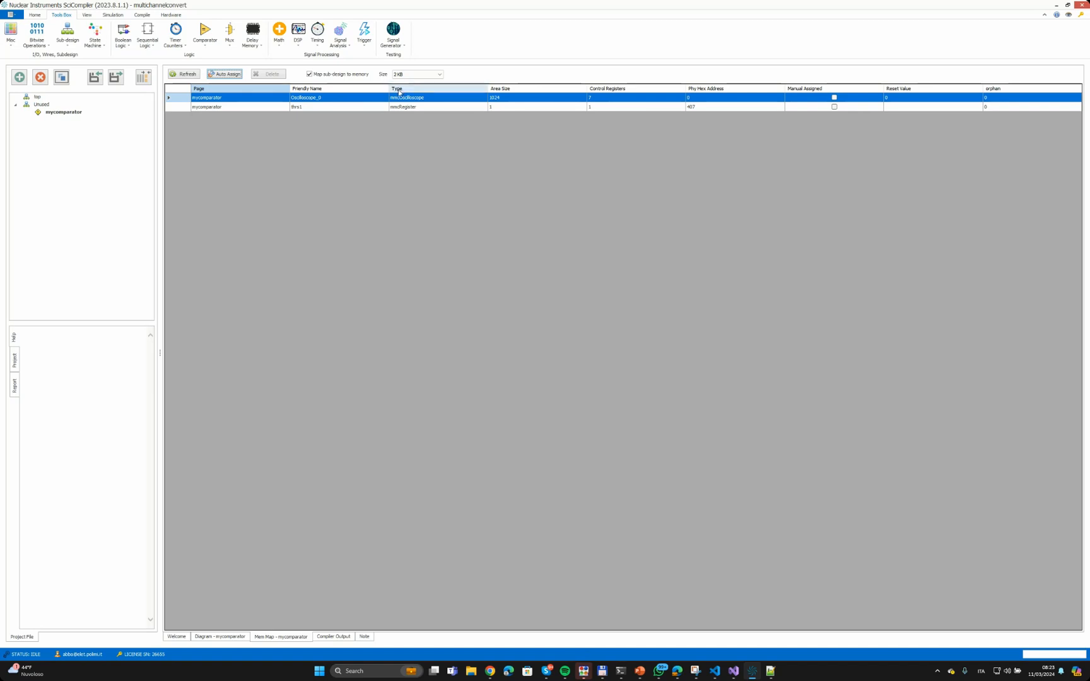
Open the diagram of the top design.
double_click(37, 97)
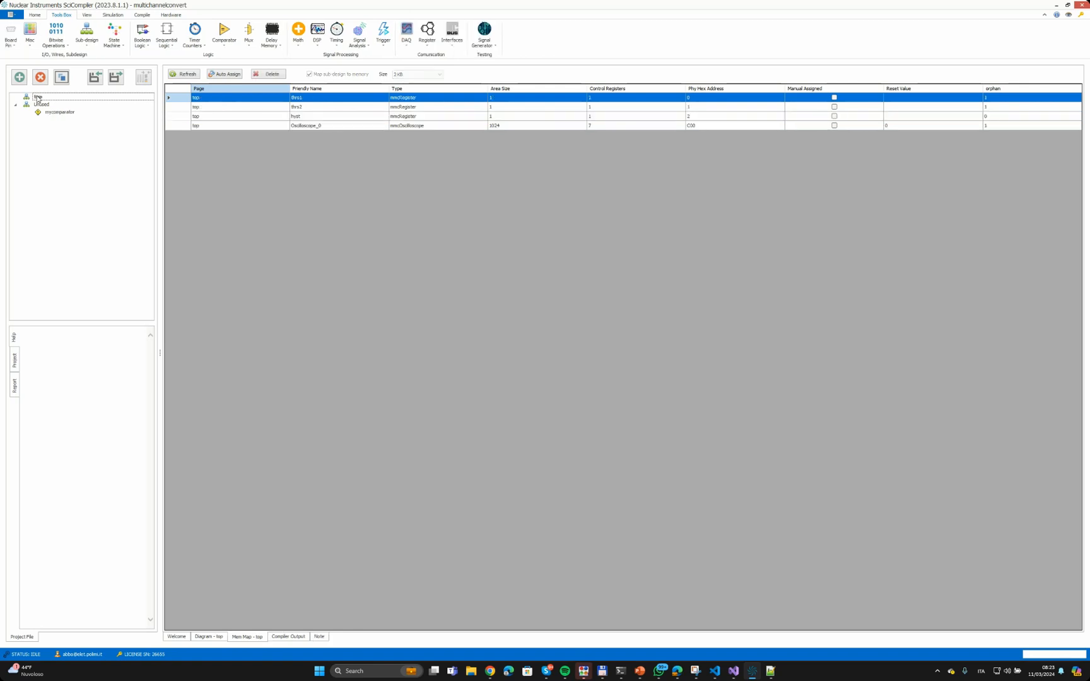
click(214, 635)
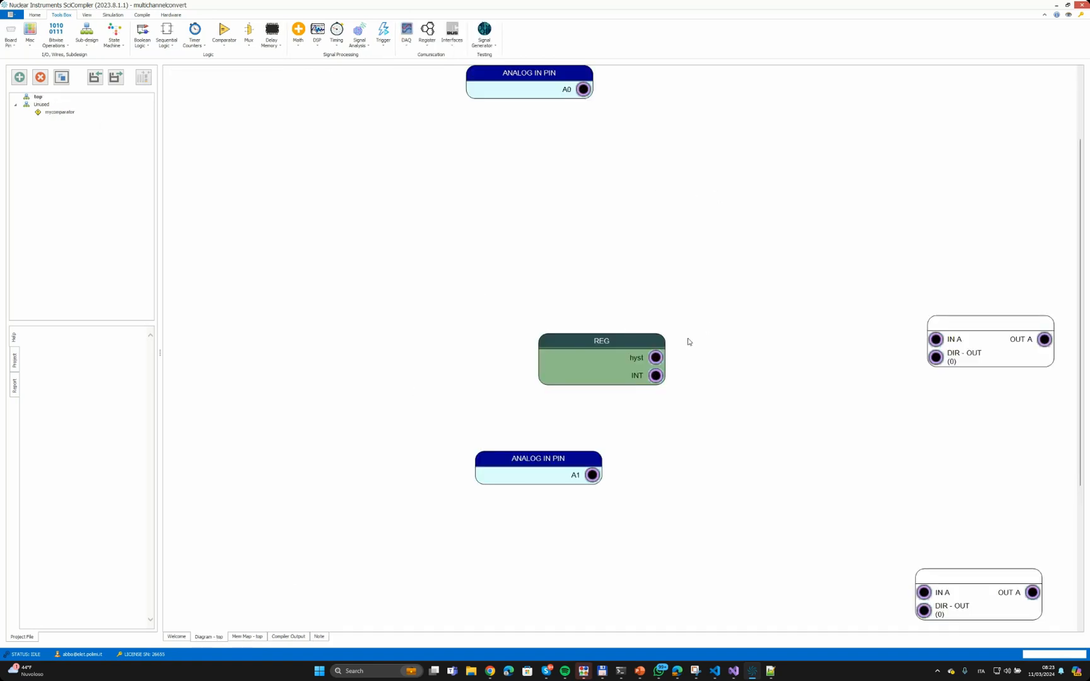
right_click(605, 183)
mouse_move(671, 185)
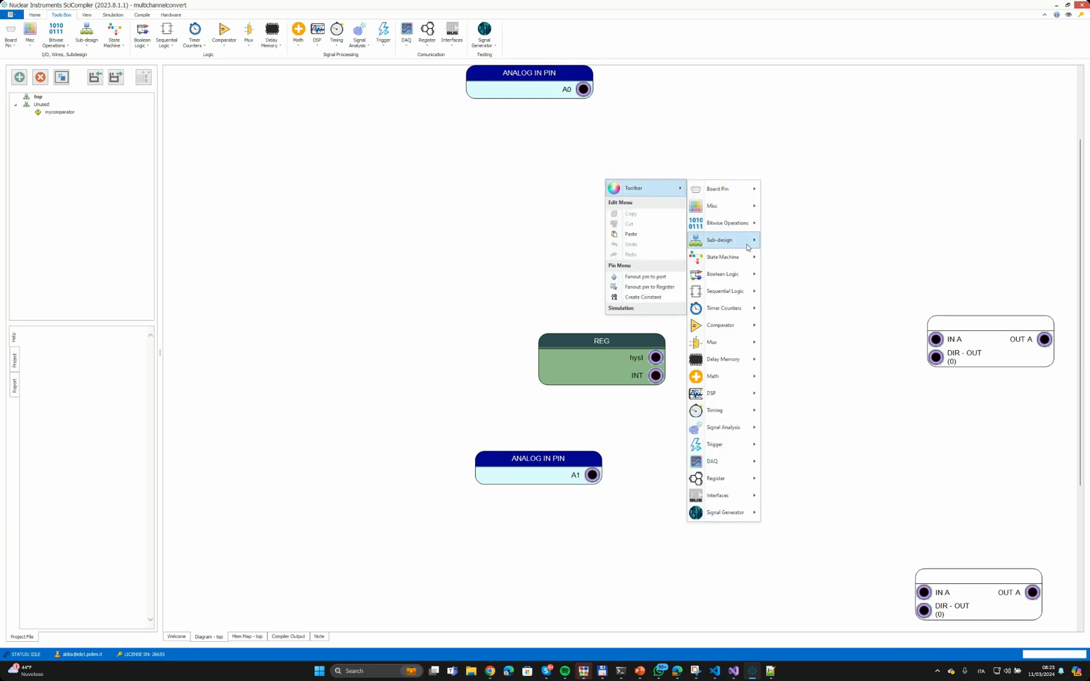
mouse_move(745, 240)
click(800, 258)
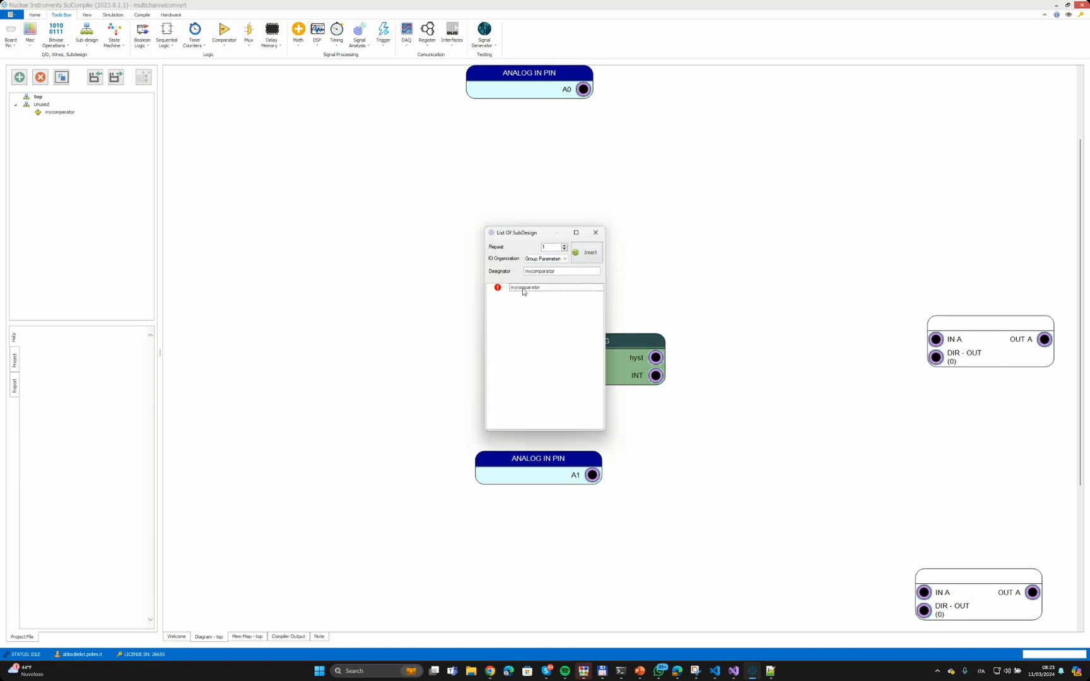
click(601, 233)
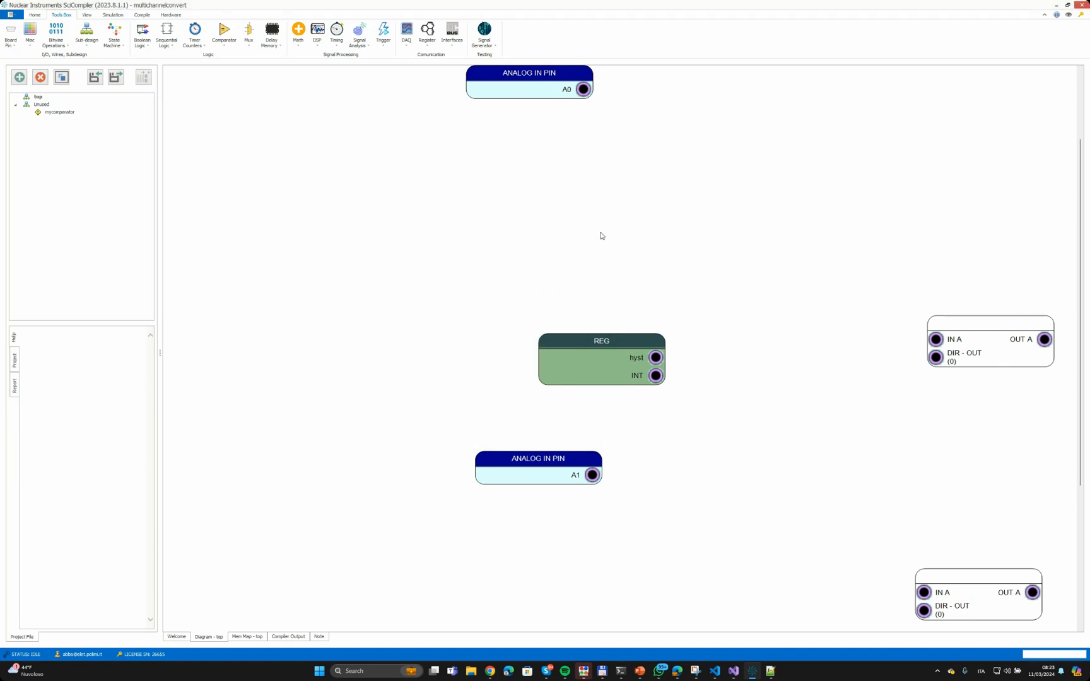
Insert the mycomparator sub-design into the top diagram with designator comp, repeated 2 times and with grouped-parameter IO organization.
click(35, 17)
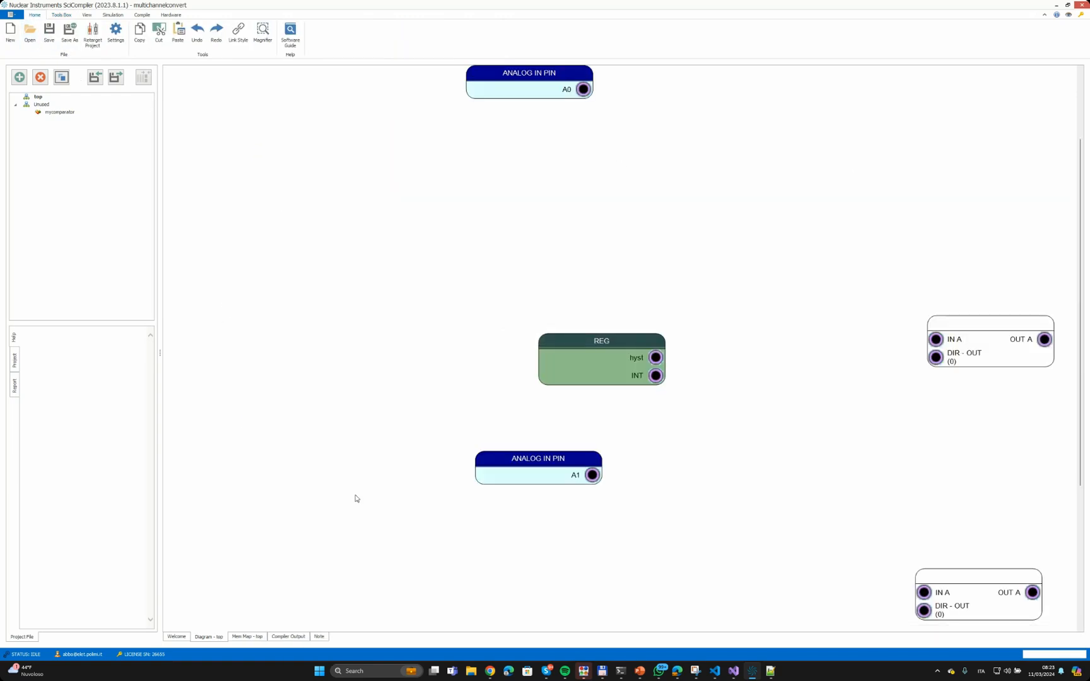
right_click(713, 176)
mouse_move(729, 183)
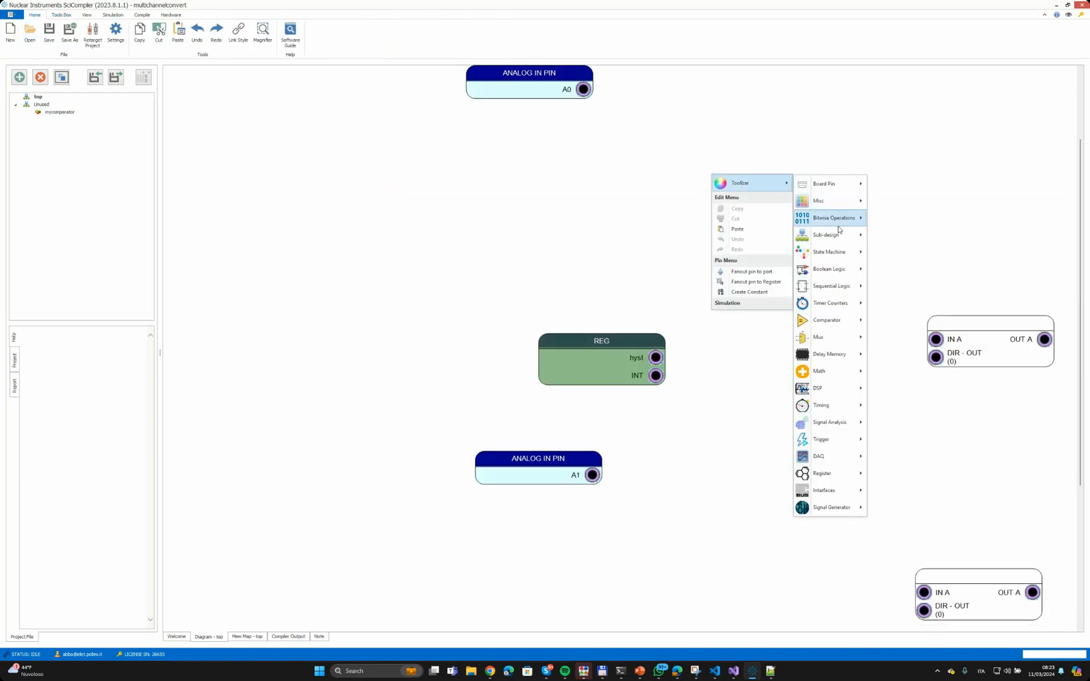
mouse_move(839, 251)
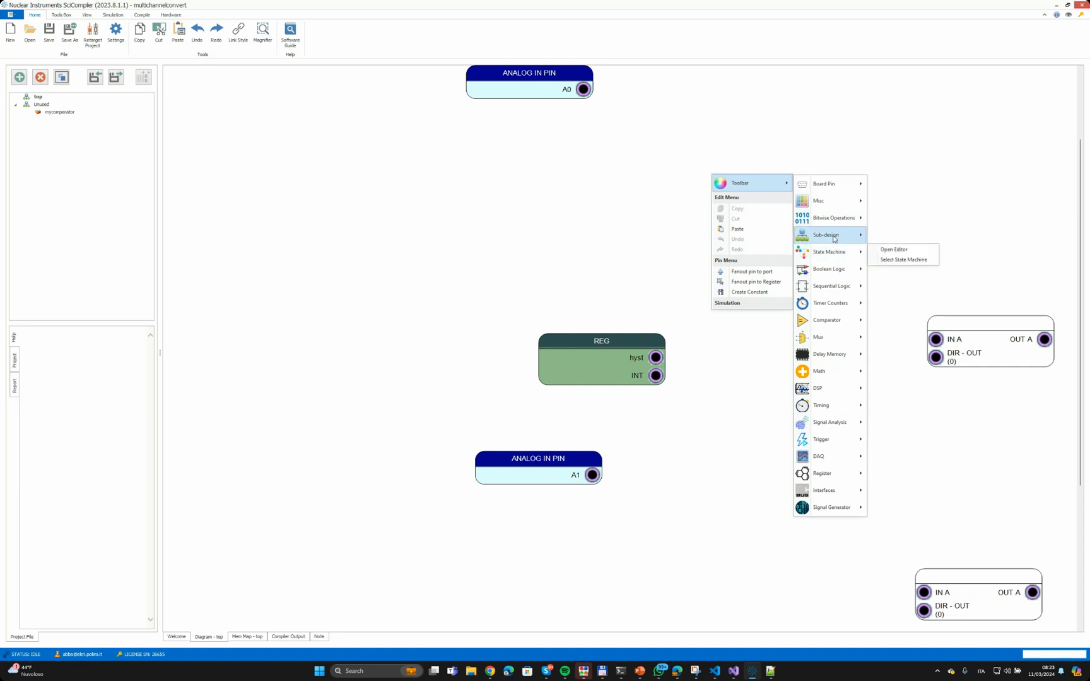
click(910, 252)
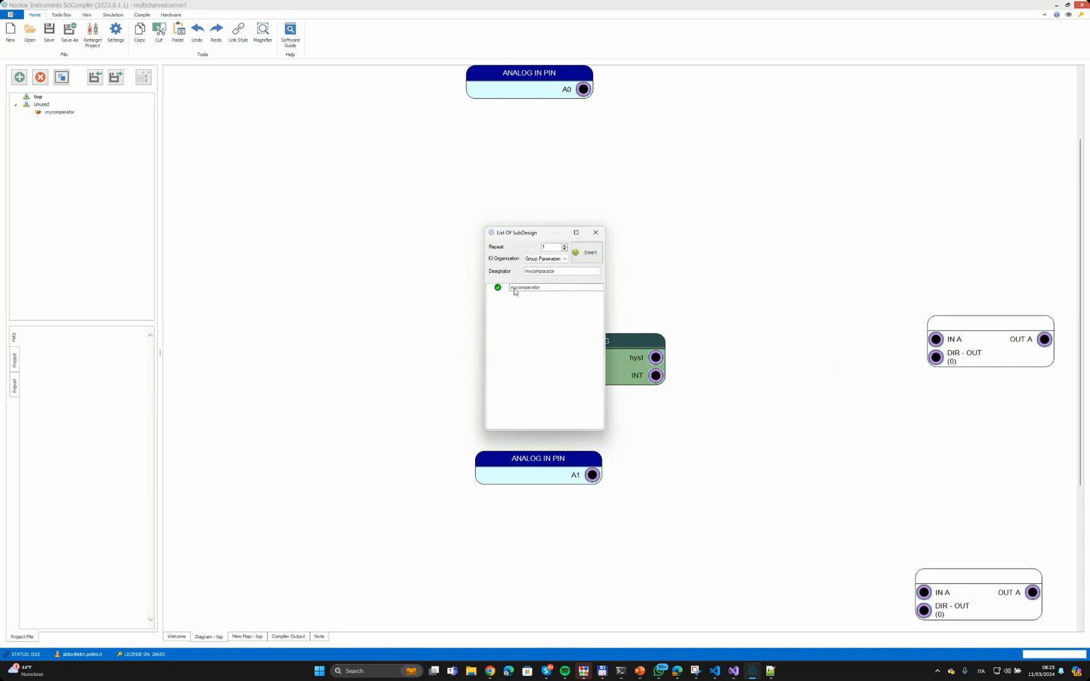
drag(564, 272, 447, 272)
text(comp)
text(2)
click(587, 252)
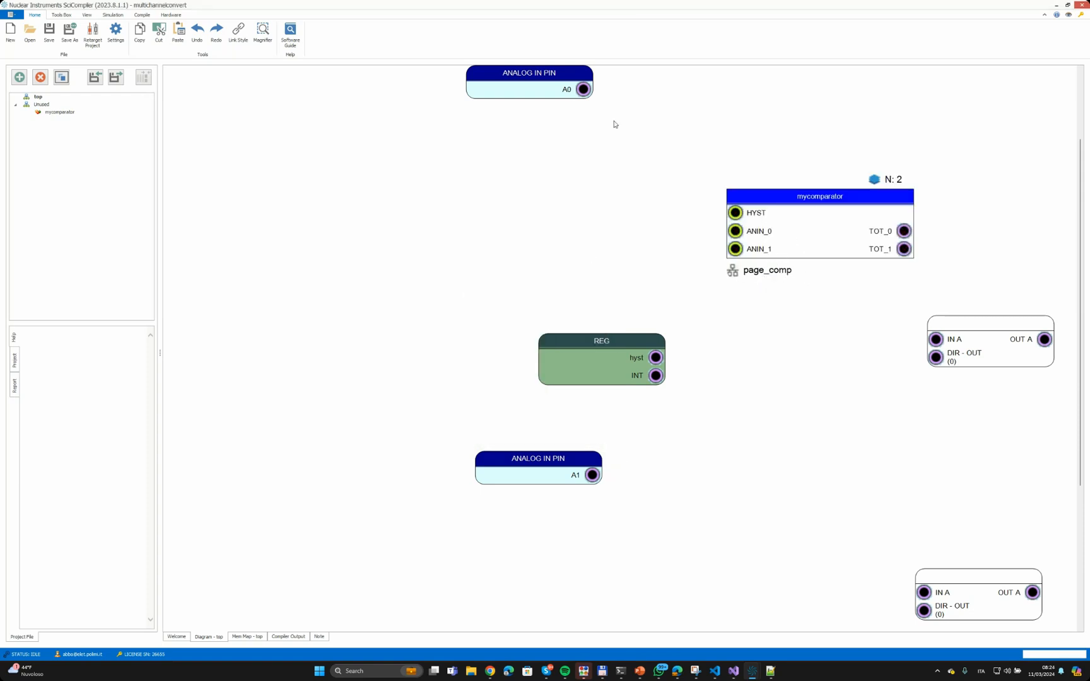
Stack the hyst register, analog input A0 and analog input A1 in a column beside mycomparator's inputs.
click(546, 75)
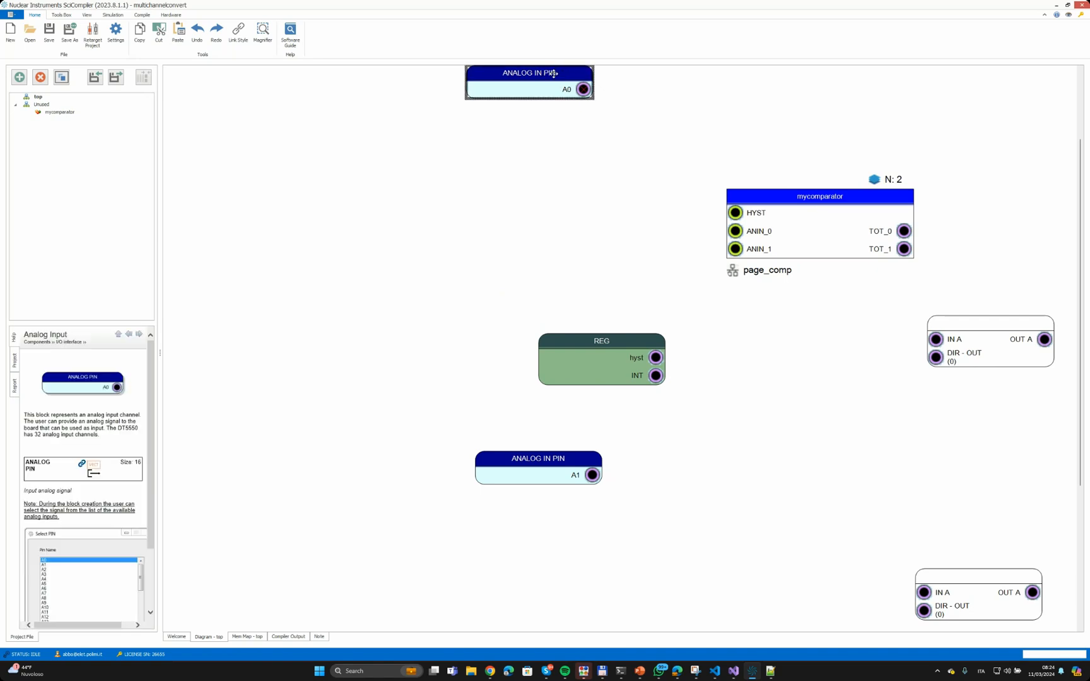
drag(553, 74, 566, 248)
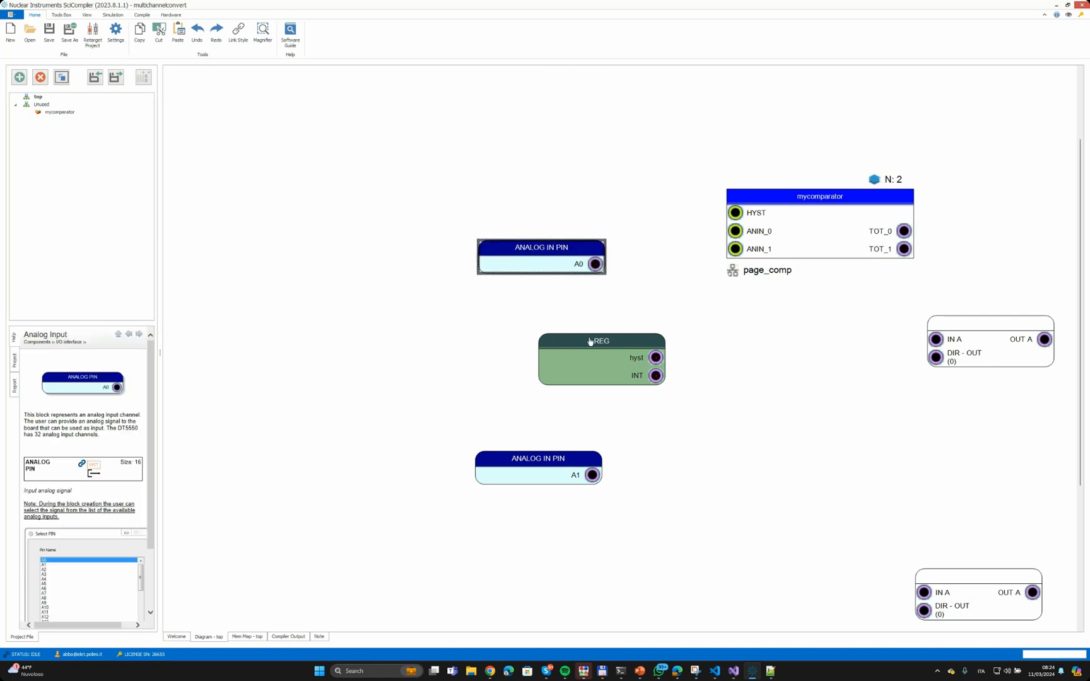
drag(590, 341, 532, 176)
click(563, 458)
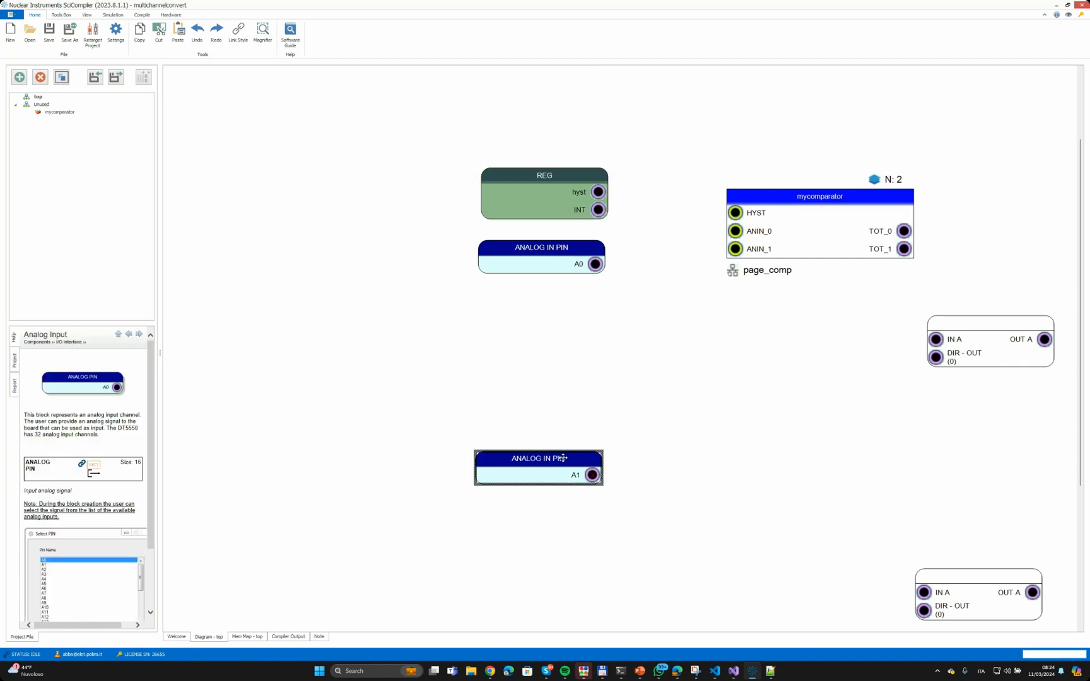
drag(563, 458, 547, 302)
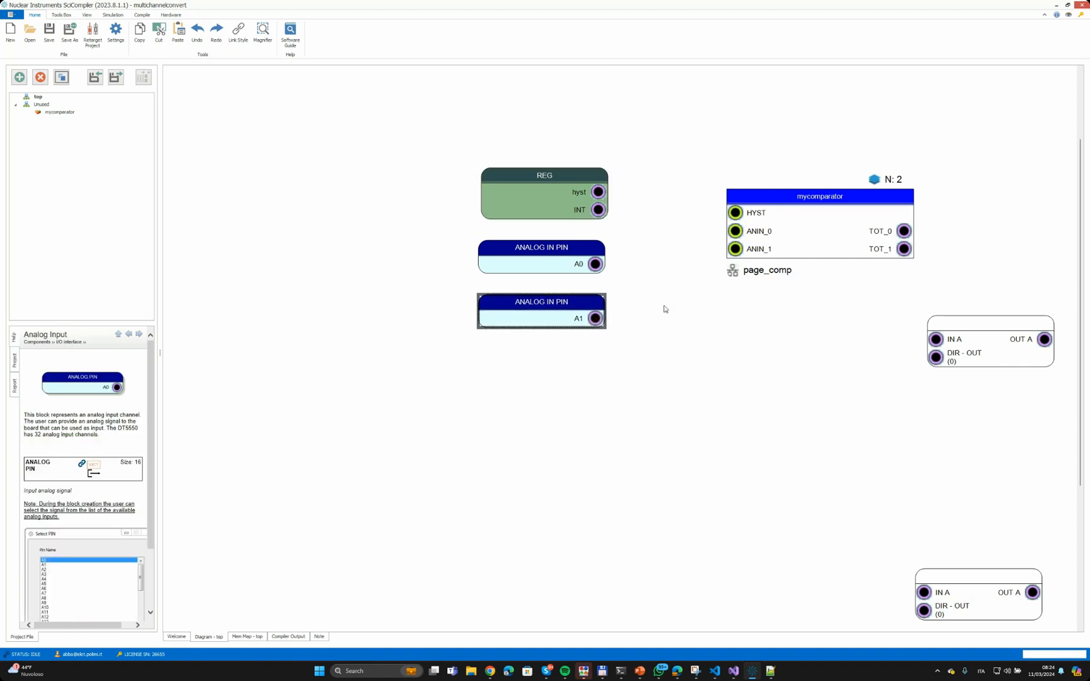
Wire A0 to ANIN_0, A1 to ANIN_1 and hyst to HYST on mycomparator, and shift the connected blocks away from the LEMO blocks.
drag(595, 264, 734, 231)
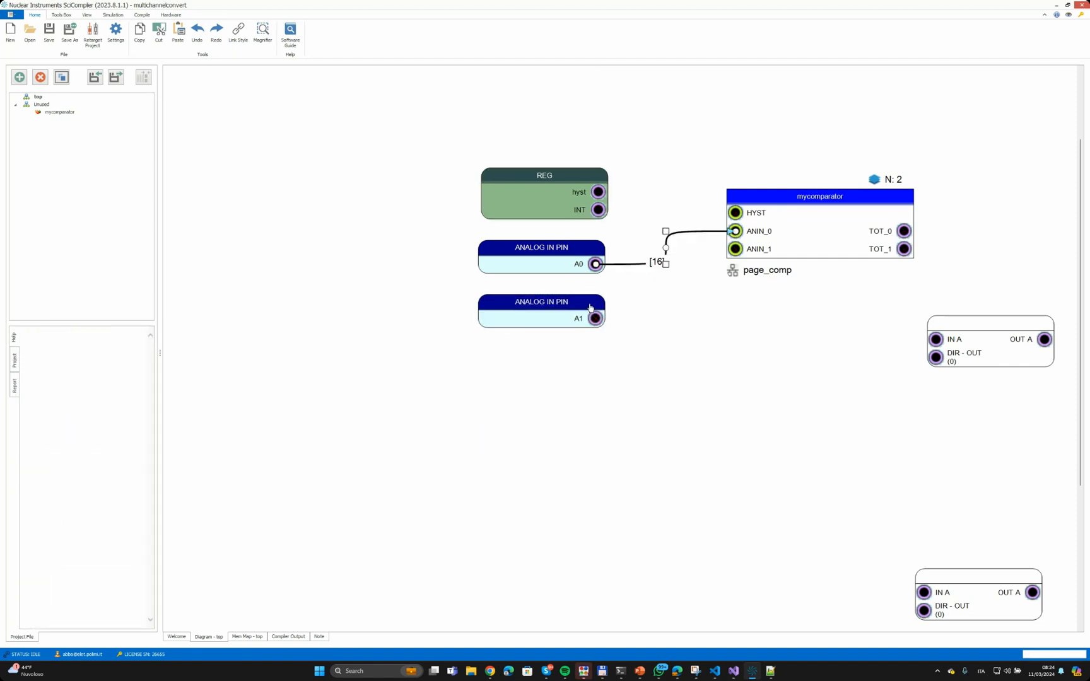
drag(595, 318, 735, 248)
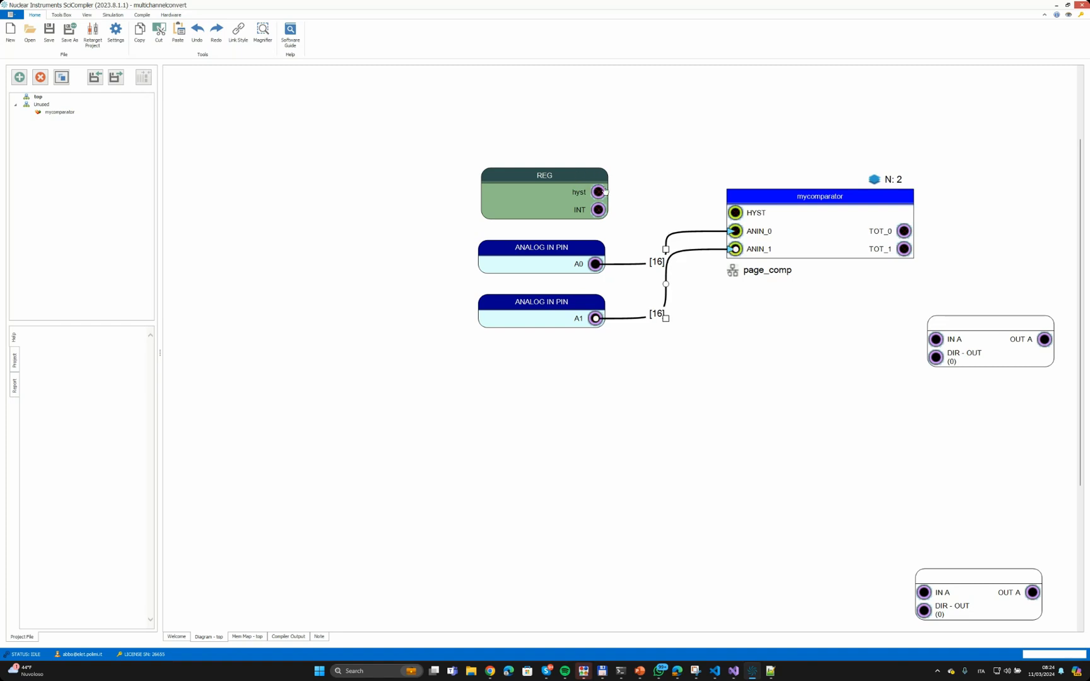
drag(603, 191, 735, 212)
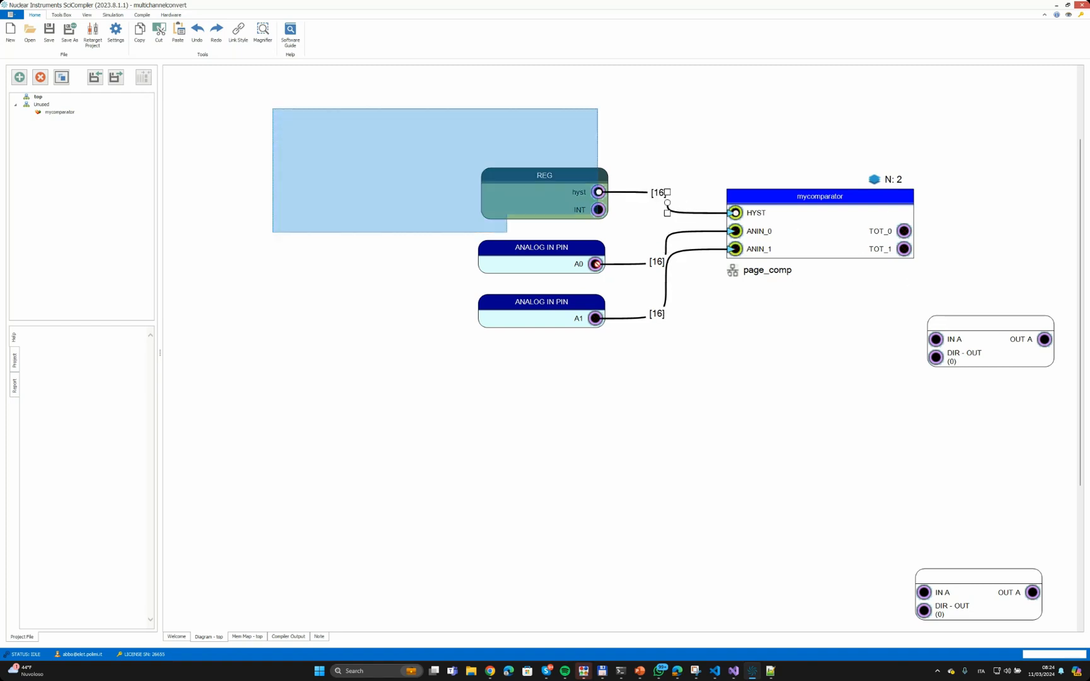
drag(598, 232, 801, 377)
drag(778, 215, 600, 266)
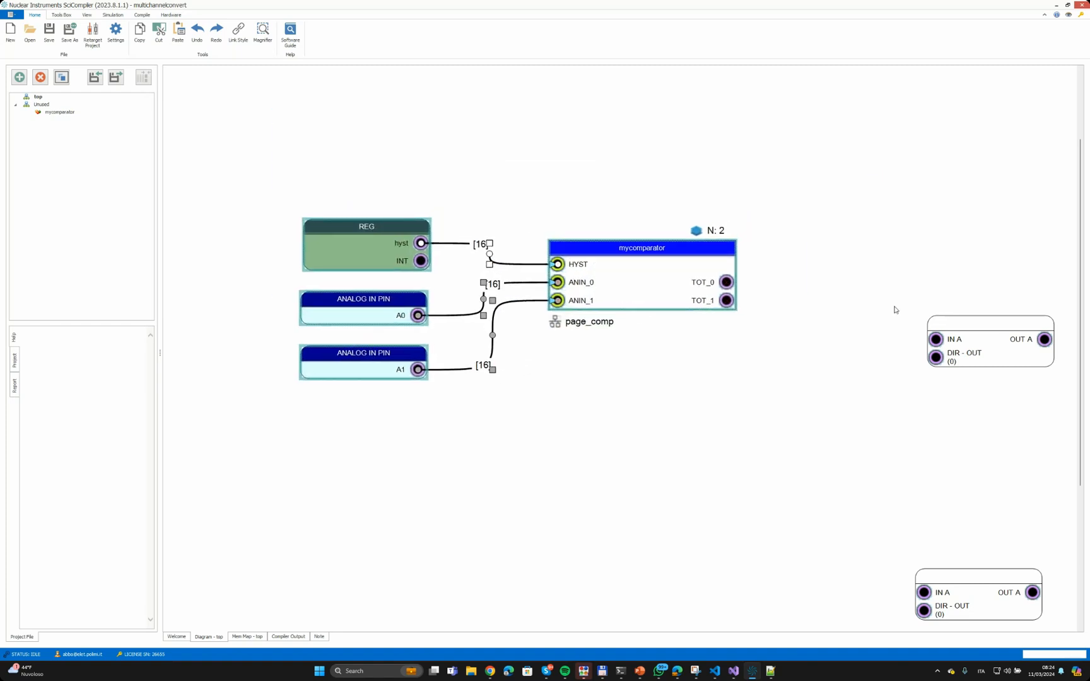
Place the two LEMO blocks beside mycomparator's outputs and wire TOT_0 and TOT_1 to their respective DIR - OUT inputs.
click(995, 327)
drag(976, 323, 852, 232)
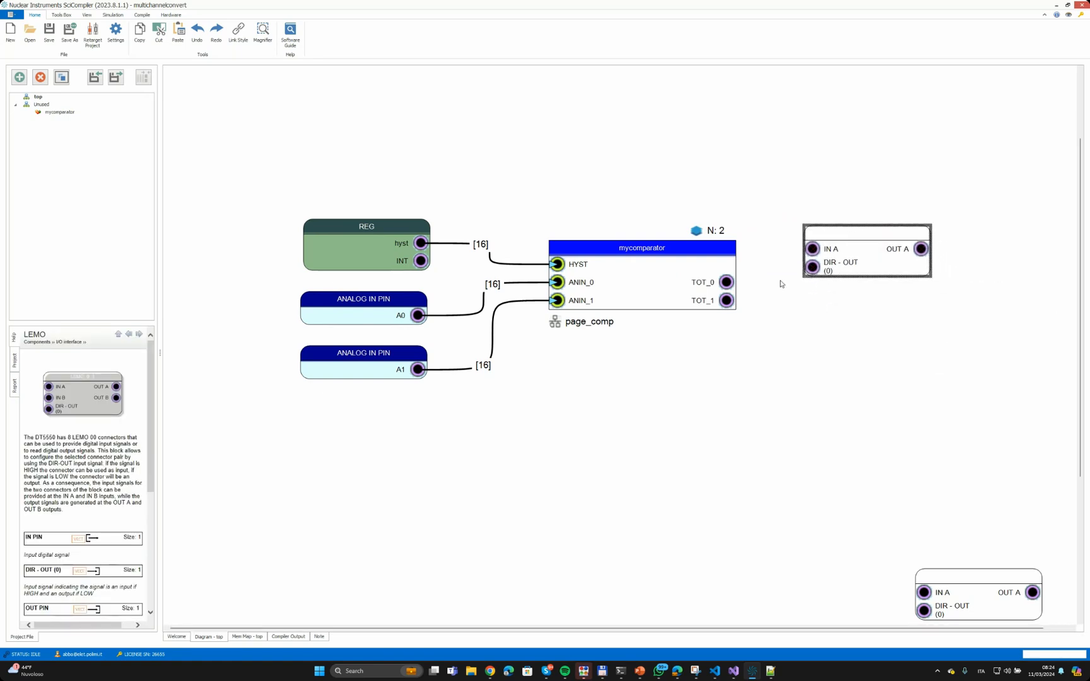
drag(726, 282, 812, 267)
click(974, 581)
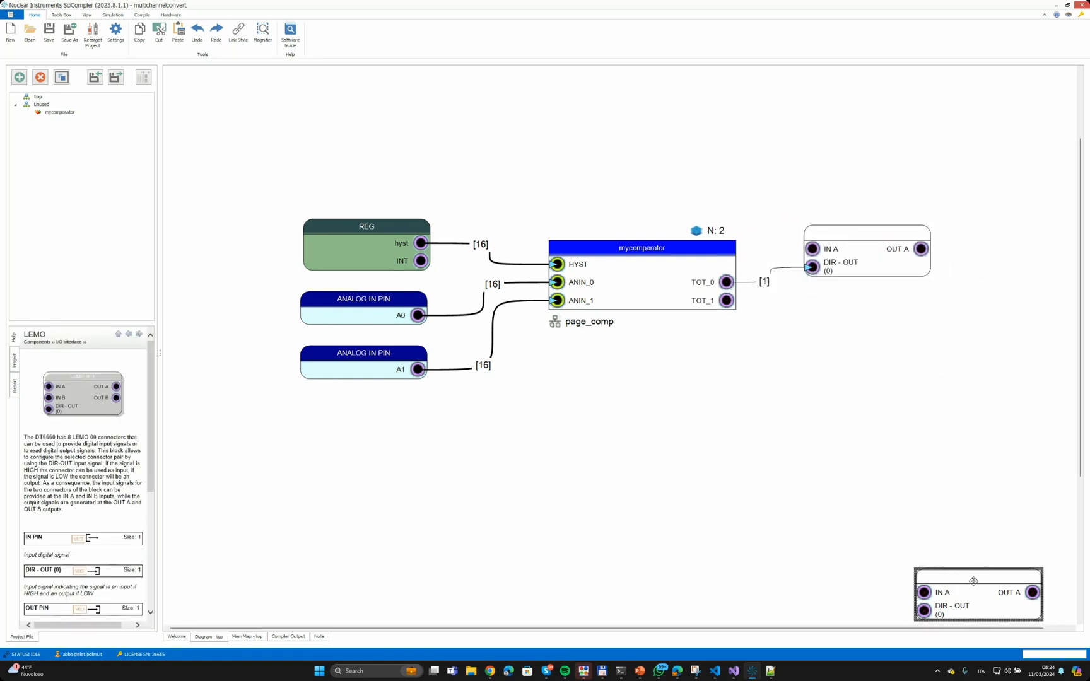
drag(974, 581, 865, 323)
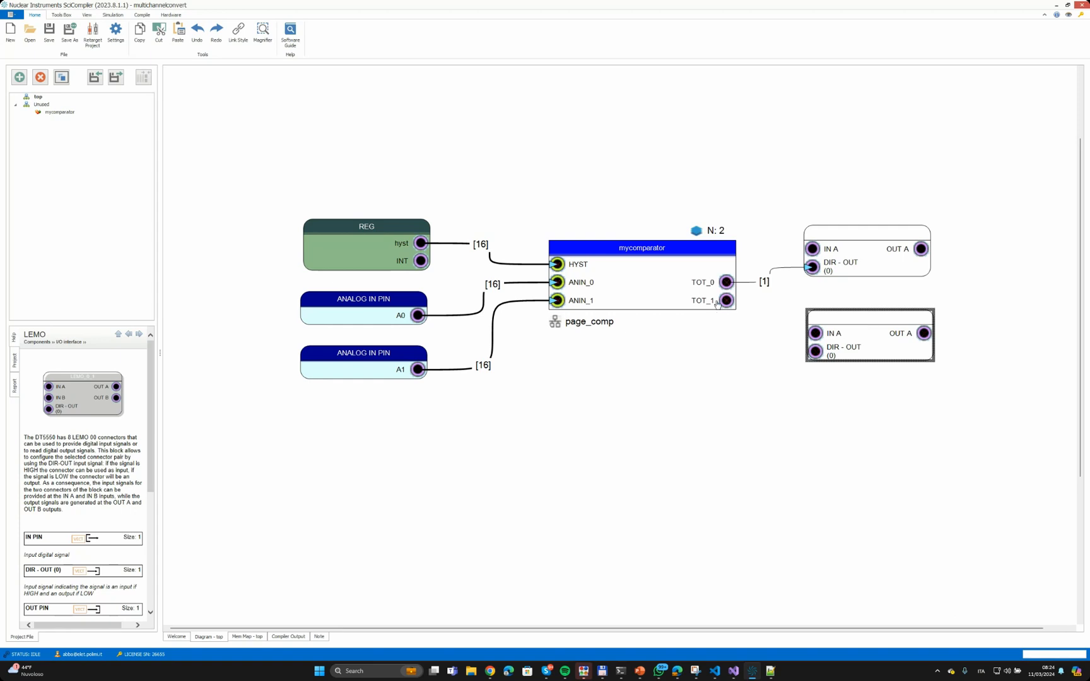
drag(725, 301, 815, 351)
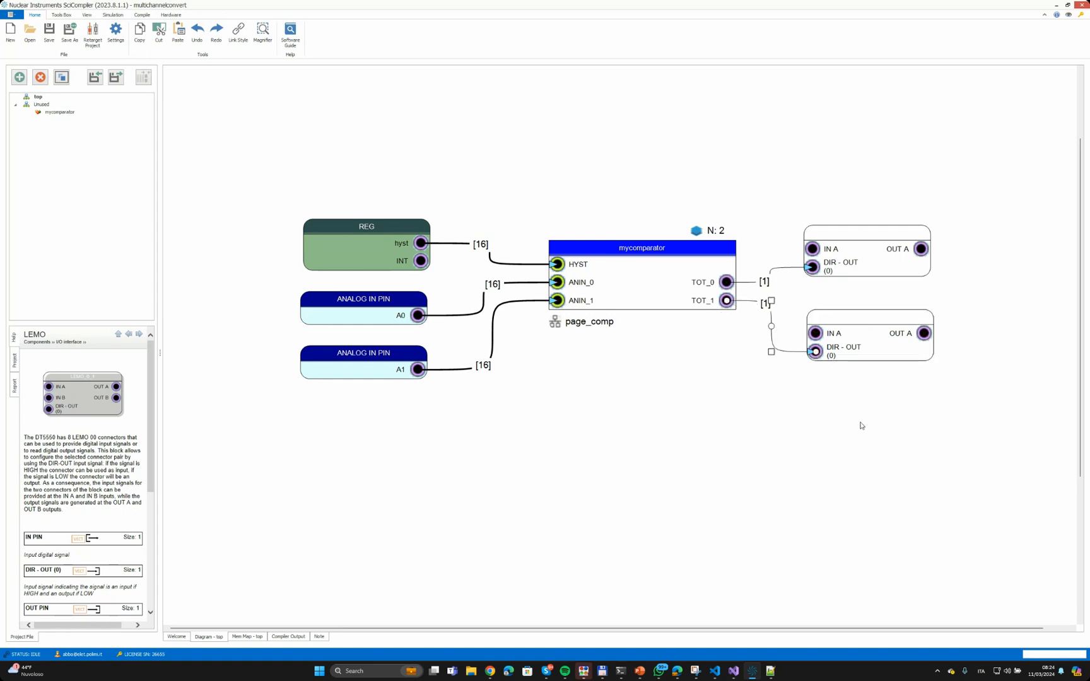